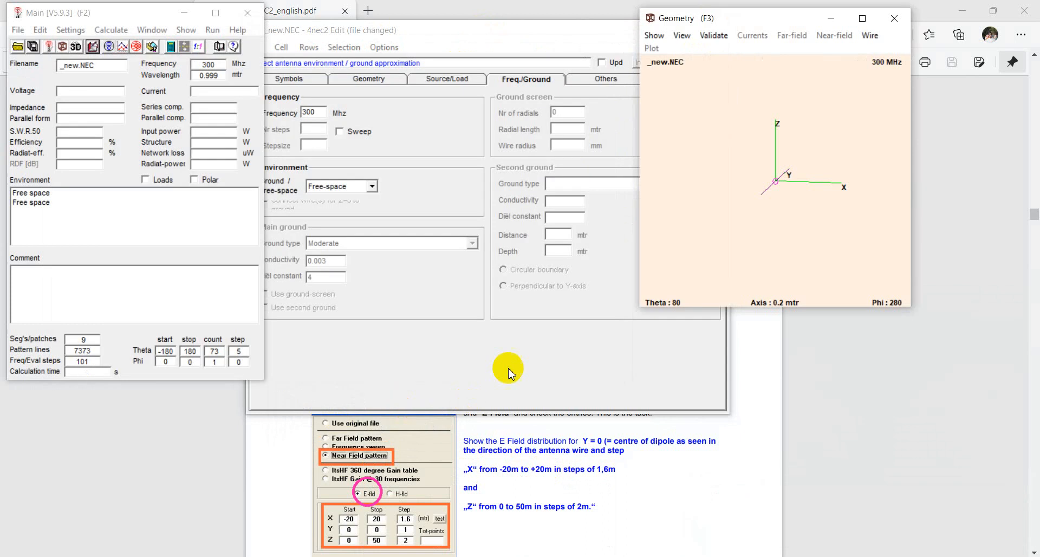
- Examine the frequency sweep's Gain / FB and Impedance plots at 300 MHz, and close the graph window
{"action": "left_click", "coordinate": [752, 120]}
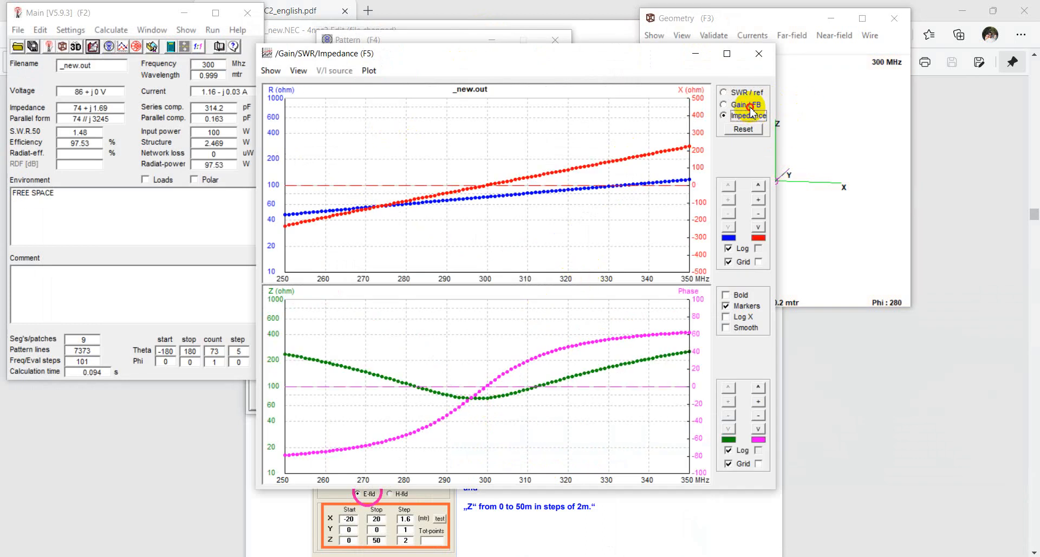
{"action": "left_click", "coordinate": [750, 105]}
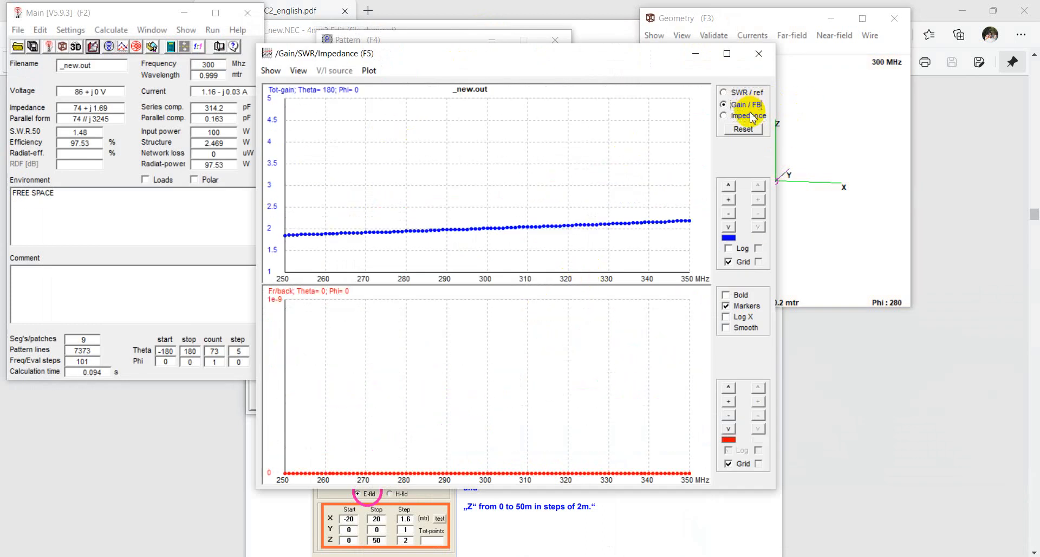
{"action": "left_click", "coordinate": [487, 251]}
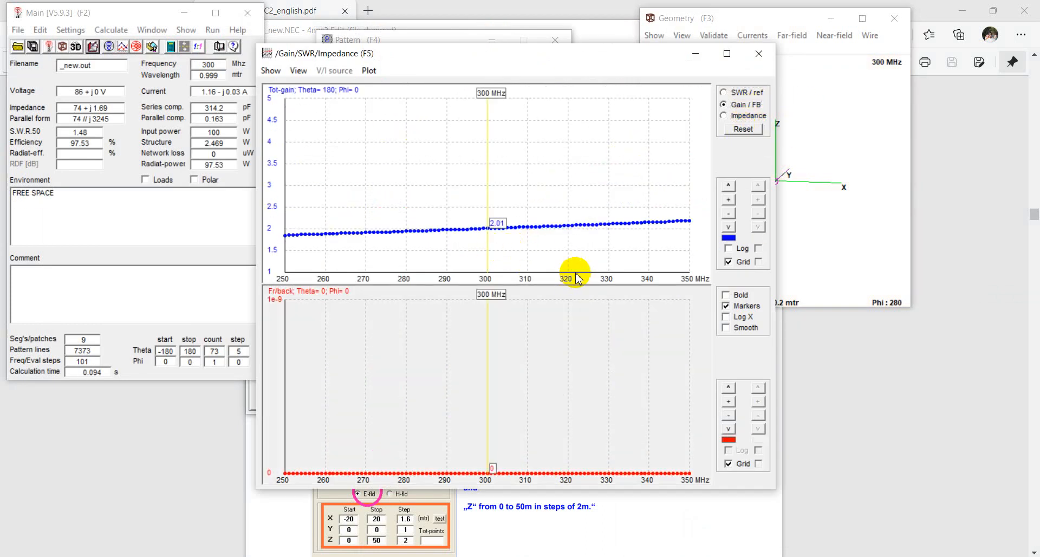
{"action": "left_click", "coordinate": [742, 118]}
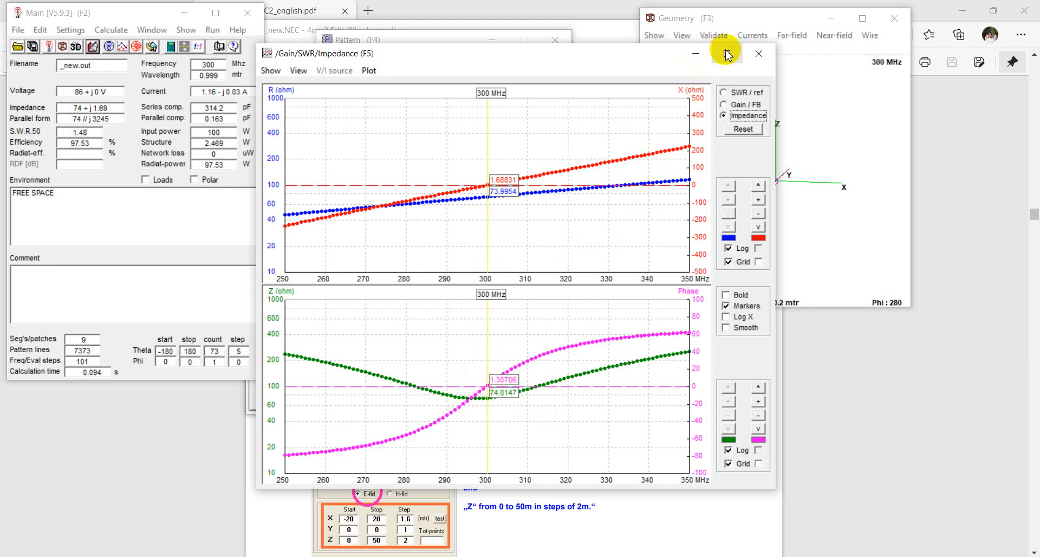
{"action": "left_click", "coordinate": [759, 53]}
- Try to switch the plane of the radiation pattern plot, and rotate the geometry view until the dipole lies across it along the Y axis
{"action": "left_click", "coordinate": [549, 100]}
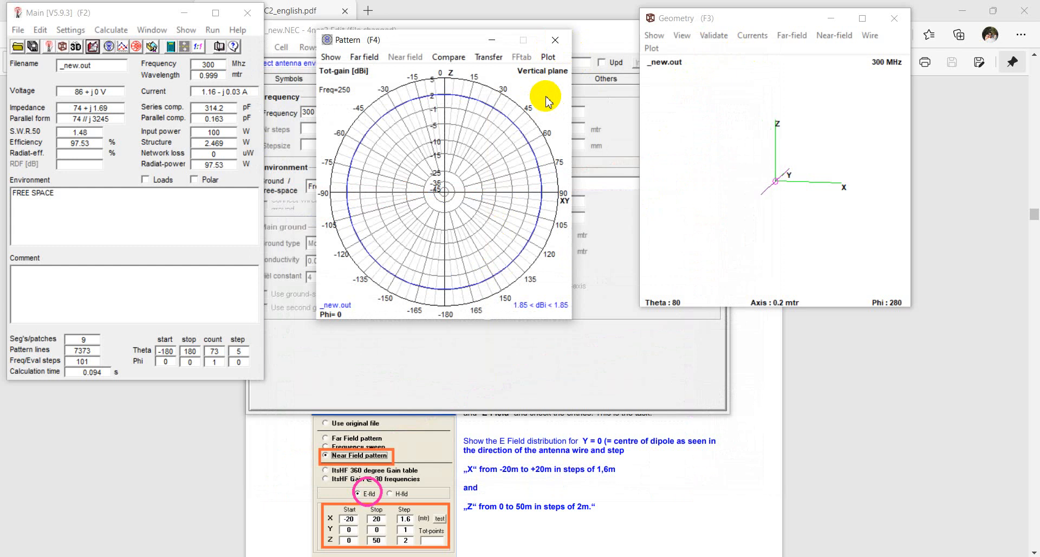
{"action": "key", "text": "space"}
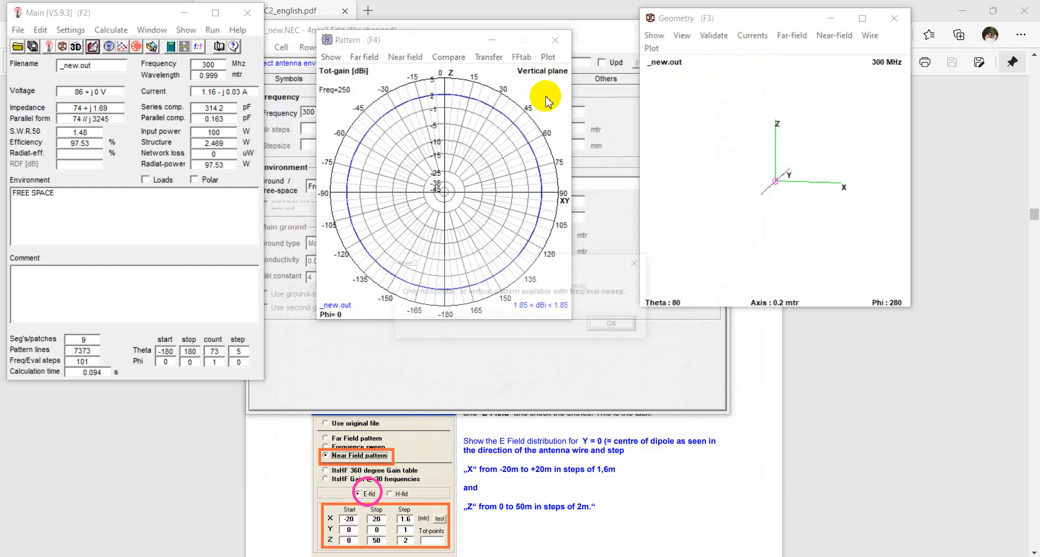
{"action": "left_click", "coordinate": [600, 325]}
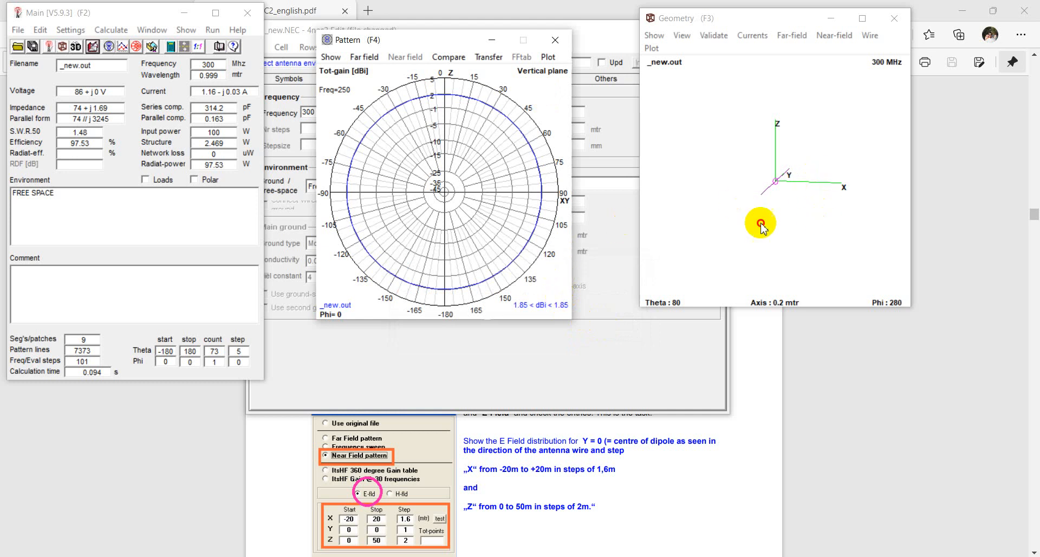
{"action": "left_click_drag", "start_coordinate": [760, 223], "coordinate": [829, 185]}
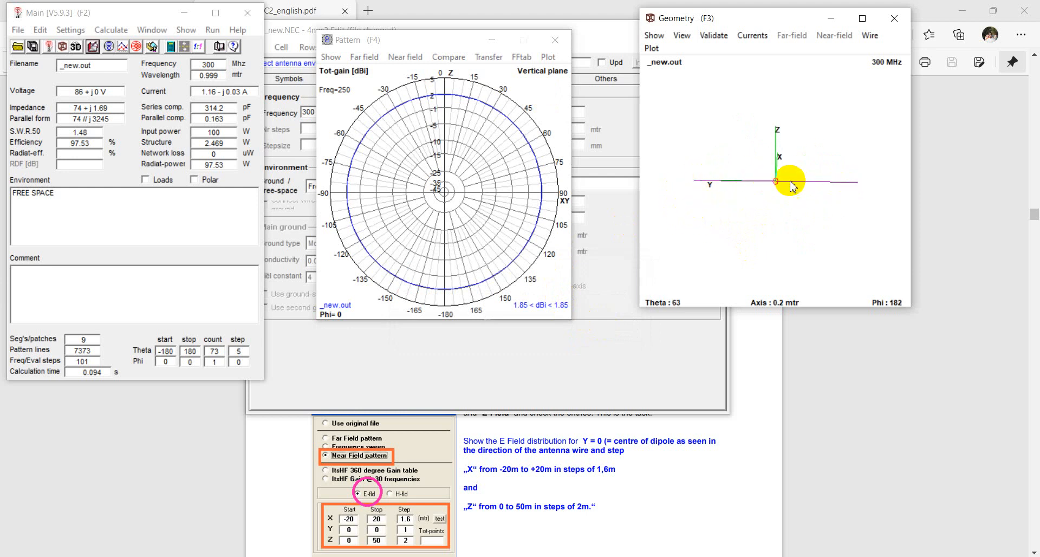
{"action": "left_click_drag", "start_coordinate": [784, 219], "coordinate": [673, 206]}
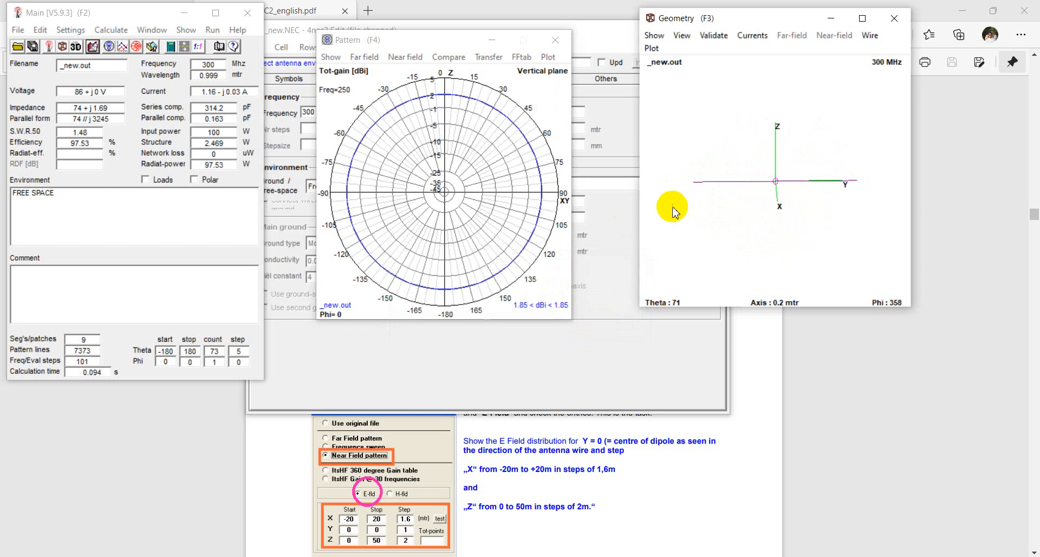
- Open the 3D viewer and display the dipole's segments, finishing with the plain Structure display
{"action": "left_click", "coordinate": [526, 93]}
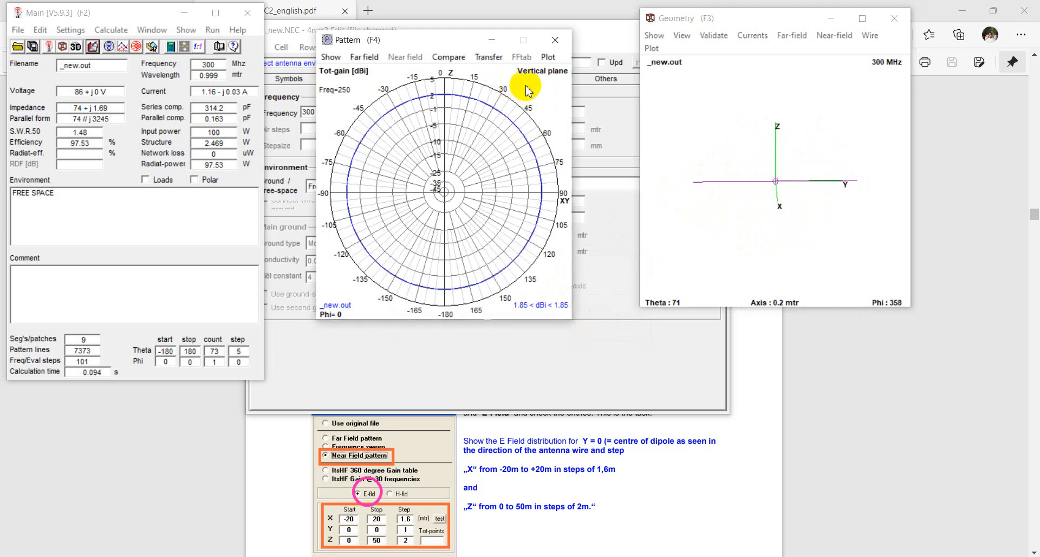
{"action": "left_click", "coordinate": [77, 48]}
{"action": "left_click_drag", "start_coordinate": [493, 313], "coordinate": [622, 316]}
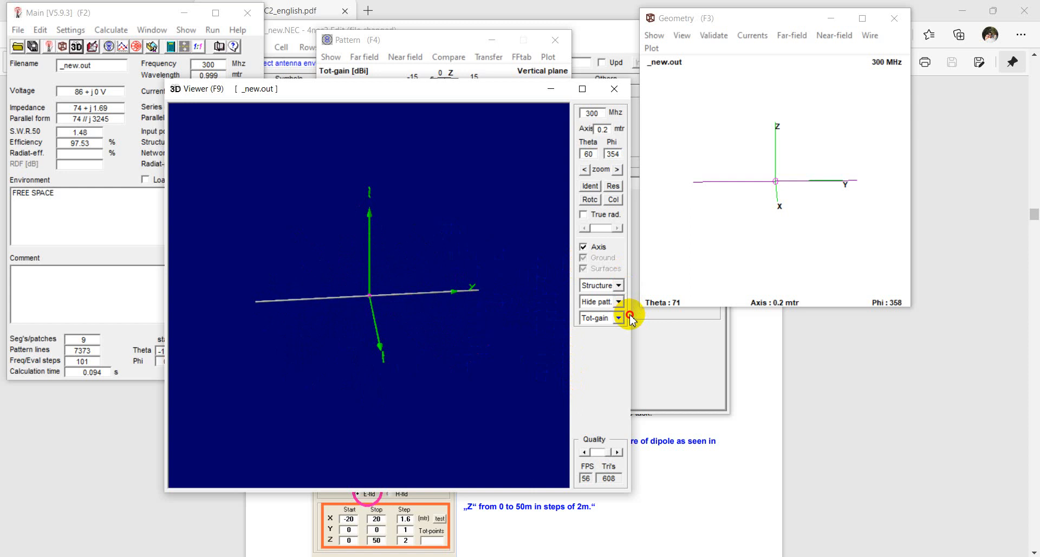
{"action": "left_click", "coordinate": [619, 285]}
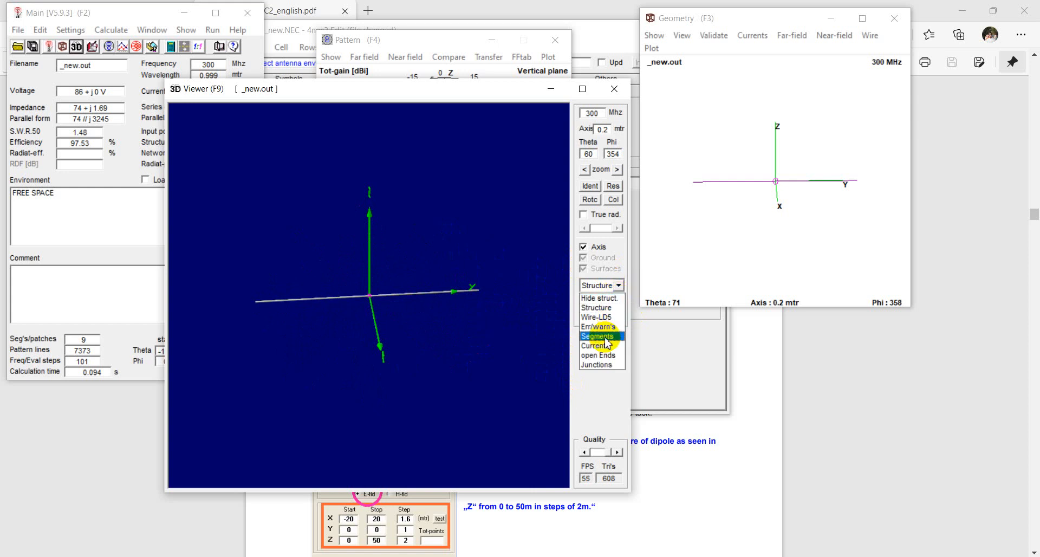
{"action": "left_click", "coordinate": [601, 337]}
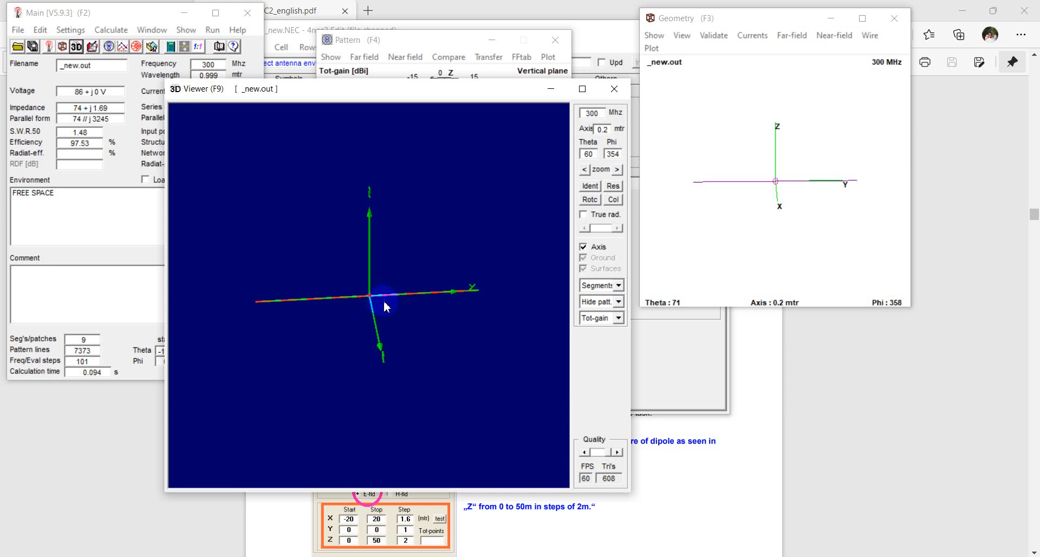
{"action": "left_click", "coordinate": [617, 305]}
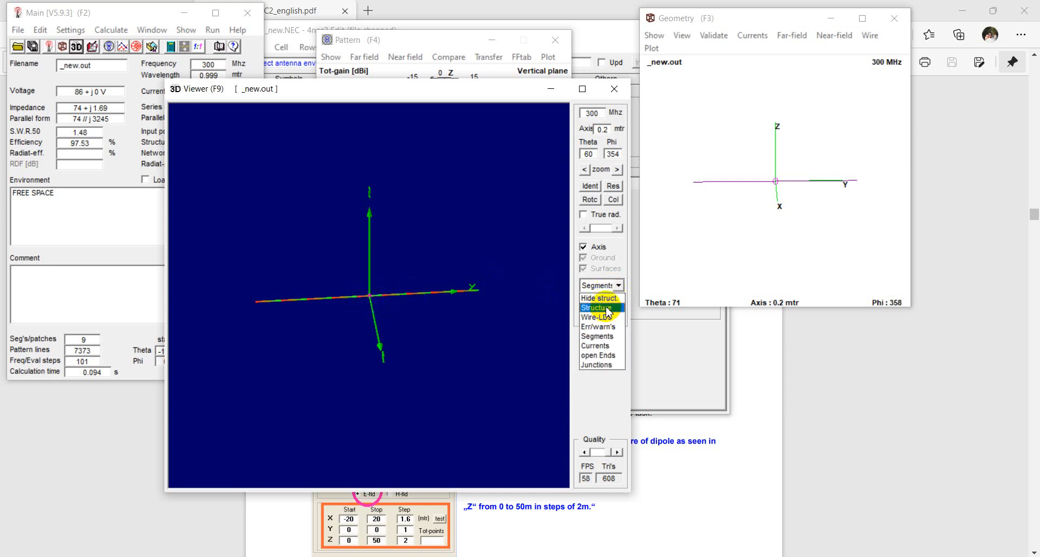
{"action": "left_click", "coordinate": [596, 307]}
- Show the multi-color total-gain pattern in 3D, rotate it to a view along the dipole's axis, and check the color options
{"action": "left_click", "coordinate": [608, 302]}
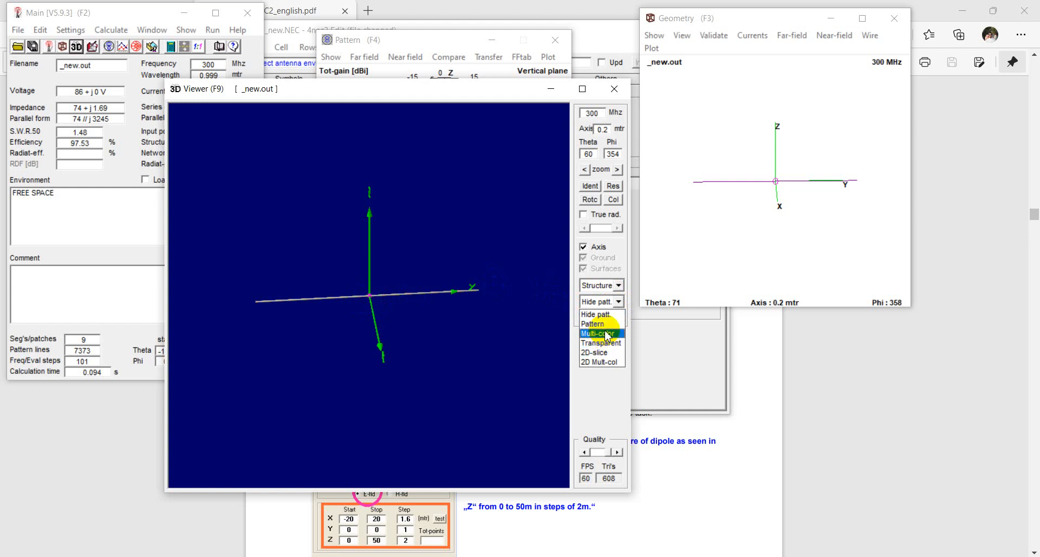
{"action": "left_click", "coordinate": [608, 333]}
{"action": "left_click_drag", "start_coordinate": [327, 287], "coordinate": [179, 277]}
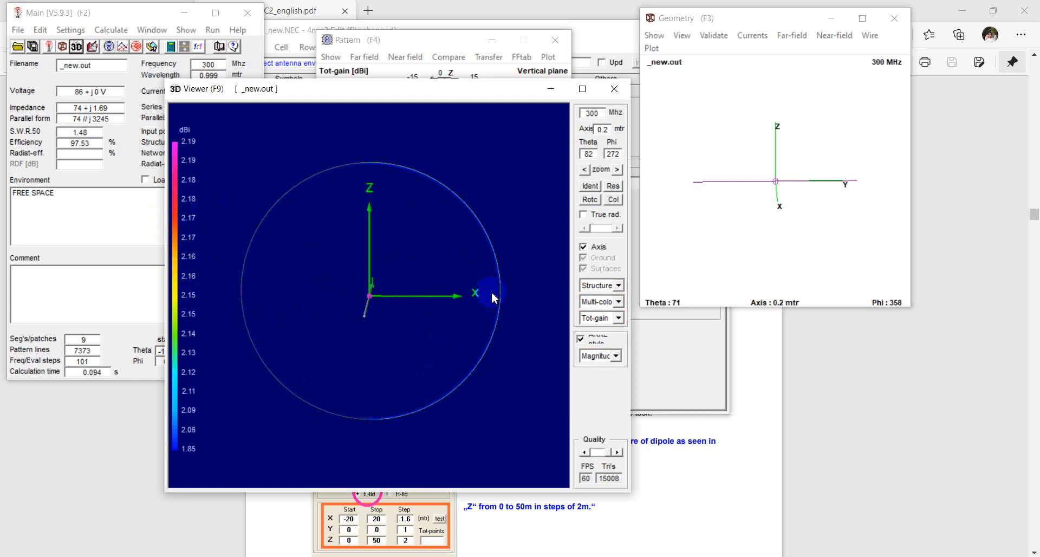
{"action": "left_click", "coordinate": [613, 199]}
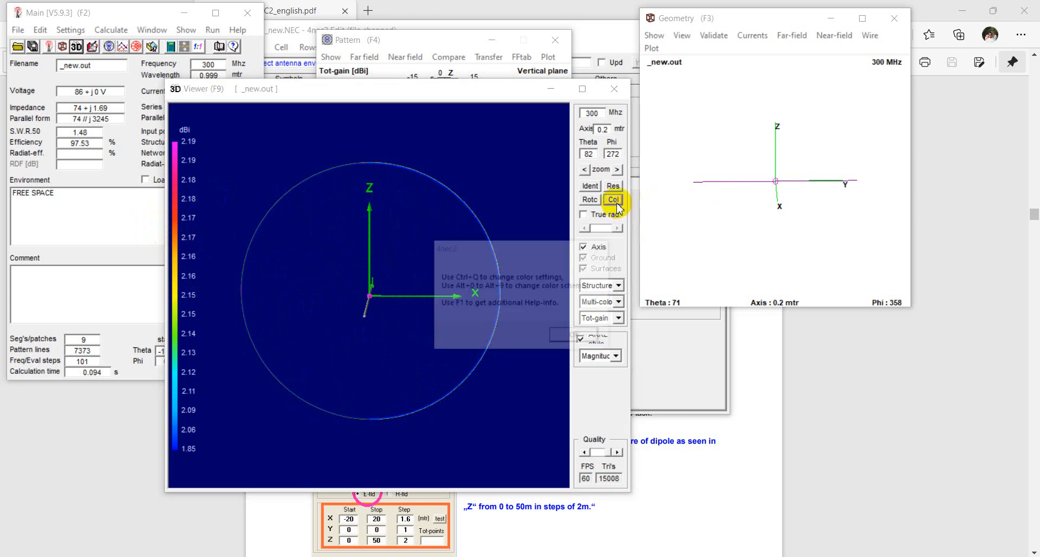
{"action": "left_click", "coordinate": [576, 337]}
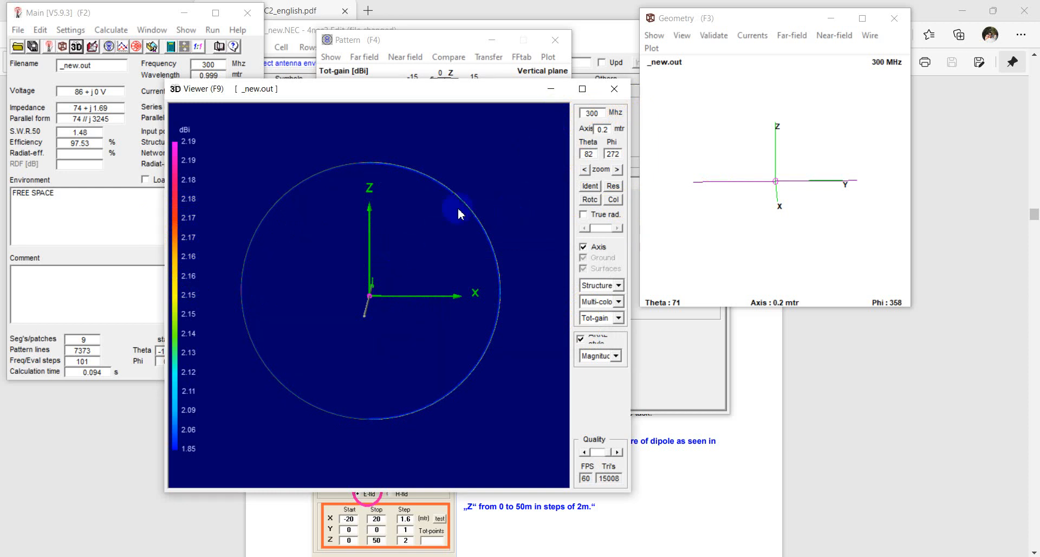
- Close the 3D viewer, pattern and geometry windows
{"action": "left_click", "coordinate": [614, 89]}
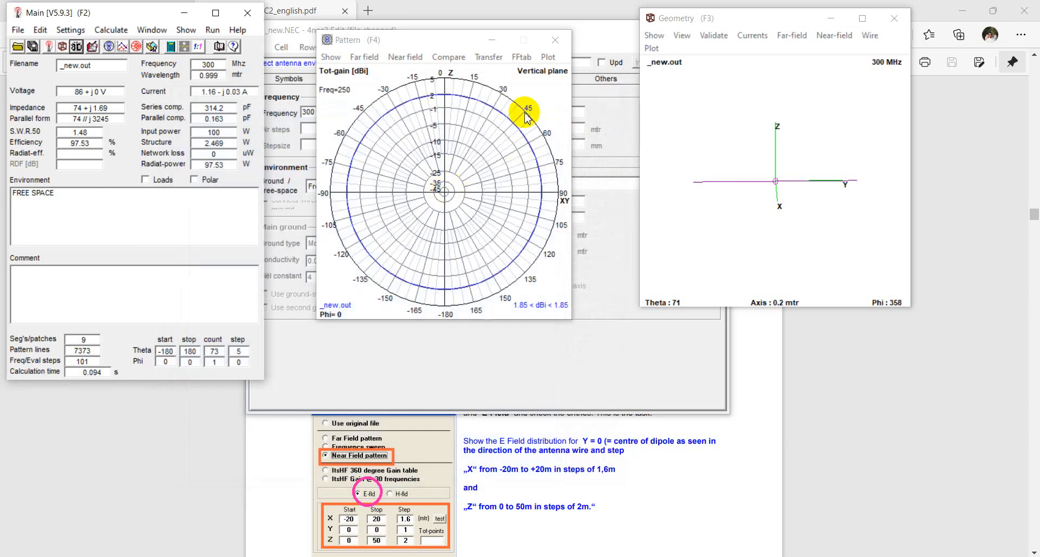
{"action": "left_click", "coordinate": [555, 43]}
{"action": "left_click", "coordinate": [554, 48]}
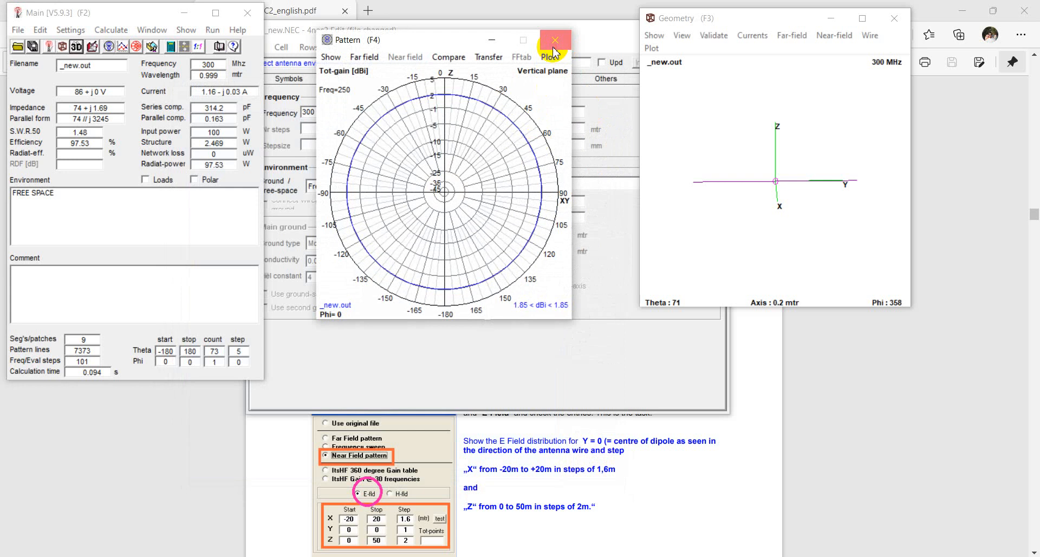
{"action": "left_click", "coordinate": [894, 18]}
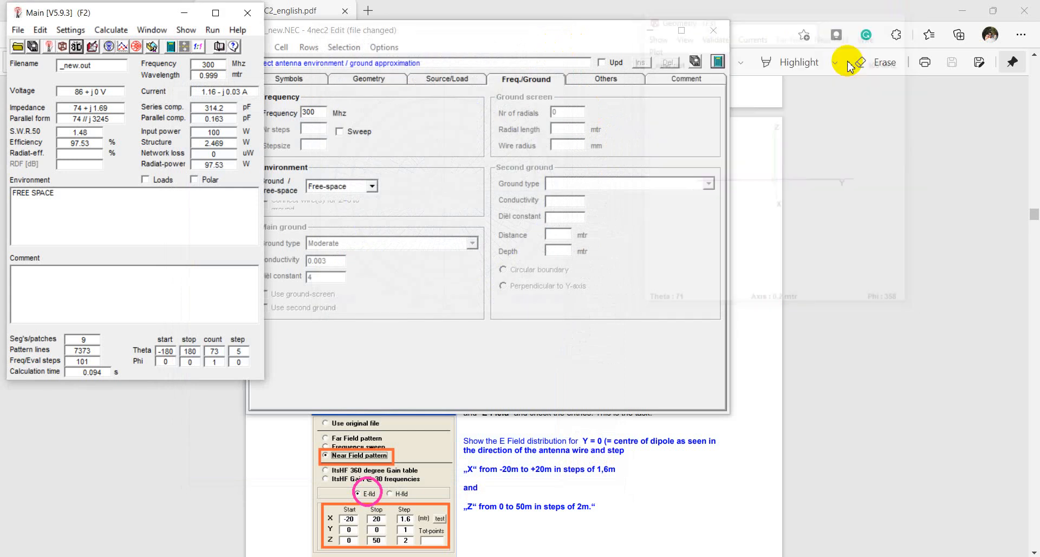
- Set the antenna environment to Real ground with the main ground type Average
{"action": "left_click", "coordinate": [477, 48]}
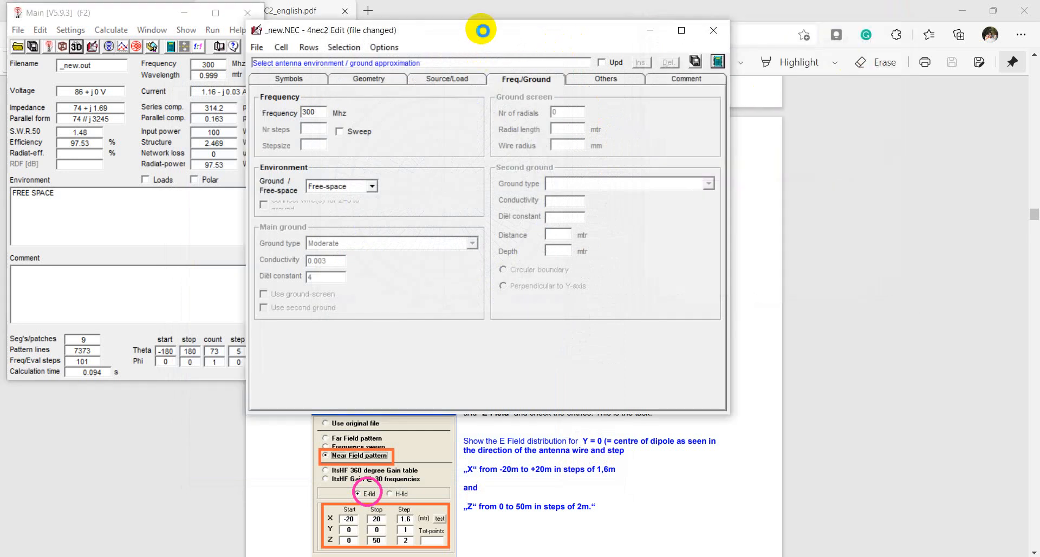
{"action": "left_click", "coordinate": [369, 187]}
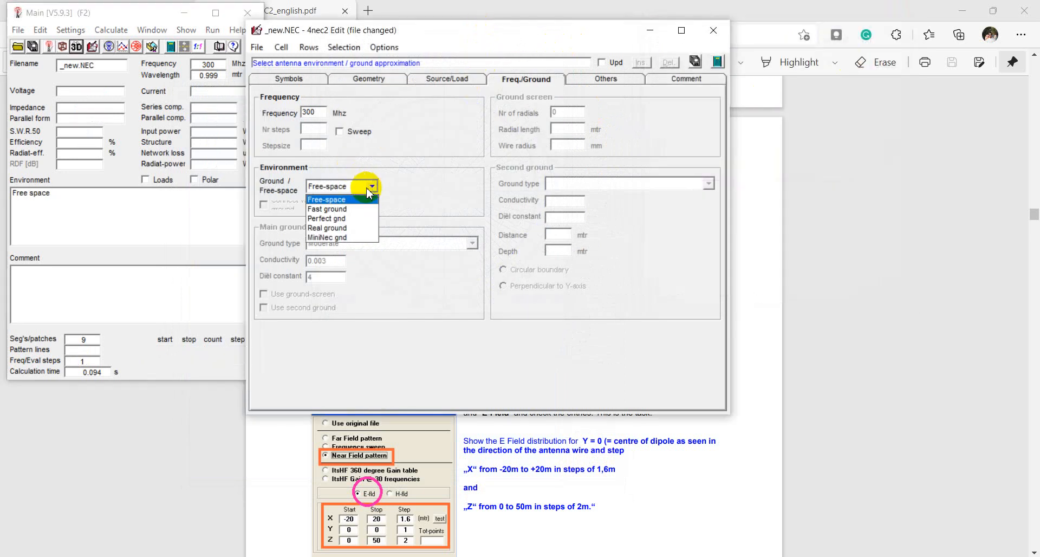
{"action": "left_click", "coordinate": [340, 228]}
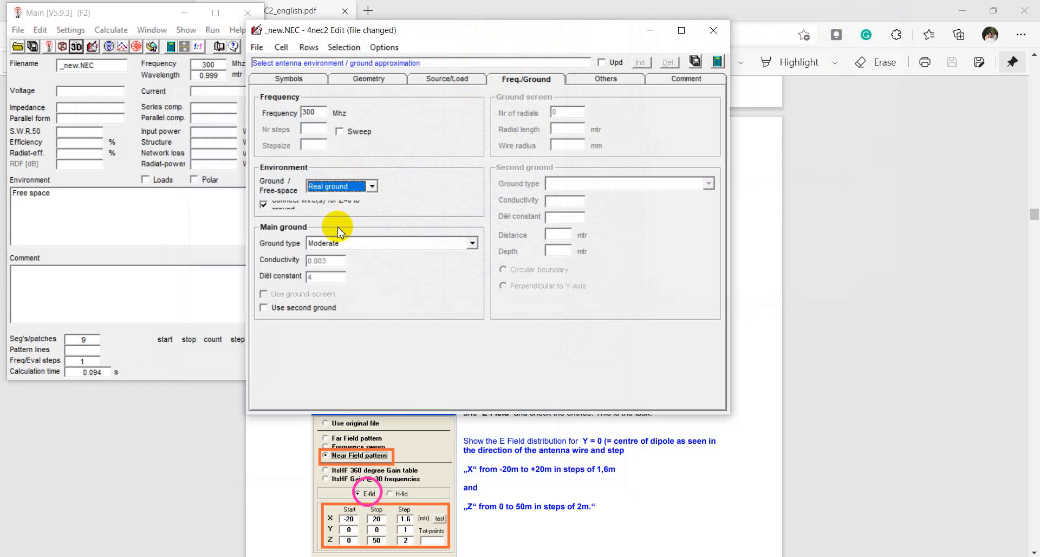
{"action": "left_click", "coordinate": [367, 242]}
{"action": "left_click", "coordinate": [351, 268]}
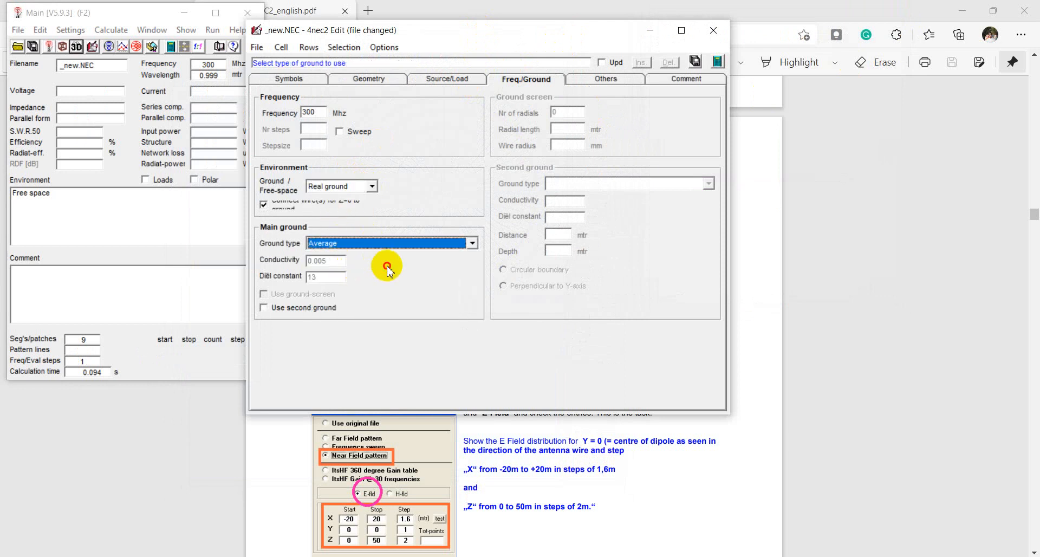
- Try to generate the full far-field pattern at 300 MHz with 5-degree resolution over the real ground
{"action": "left_click", "coordinate": [718, 61]}
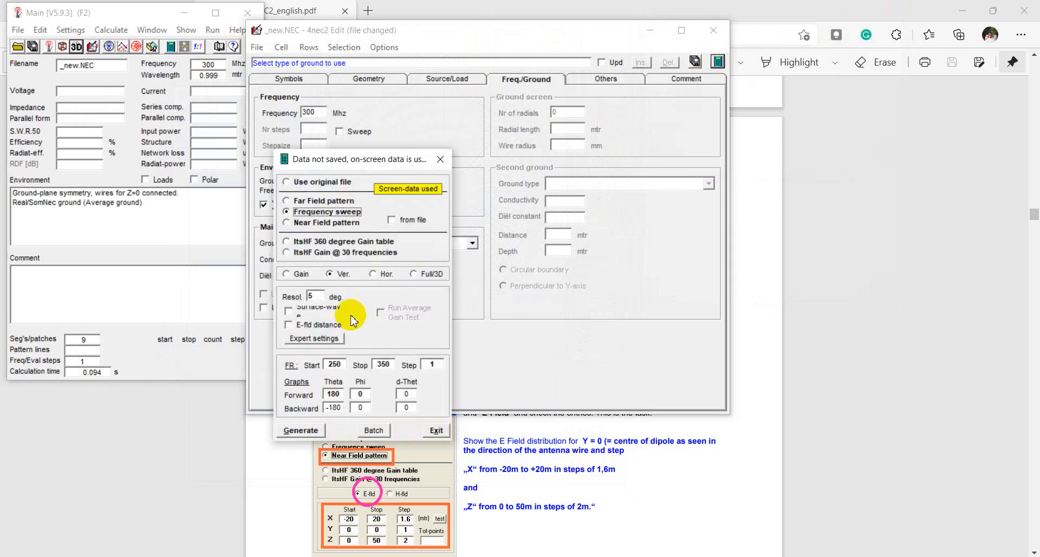
{"action": "left_click", "coordinate": [331, 201]}
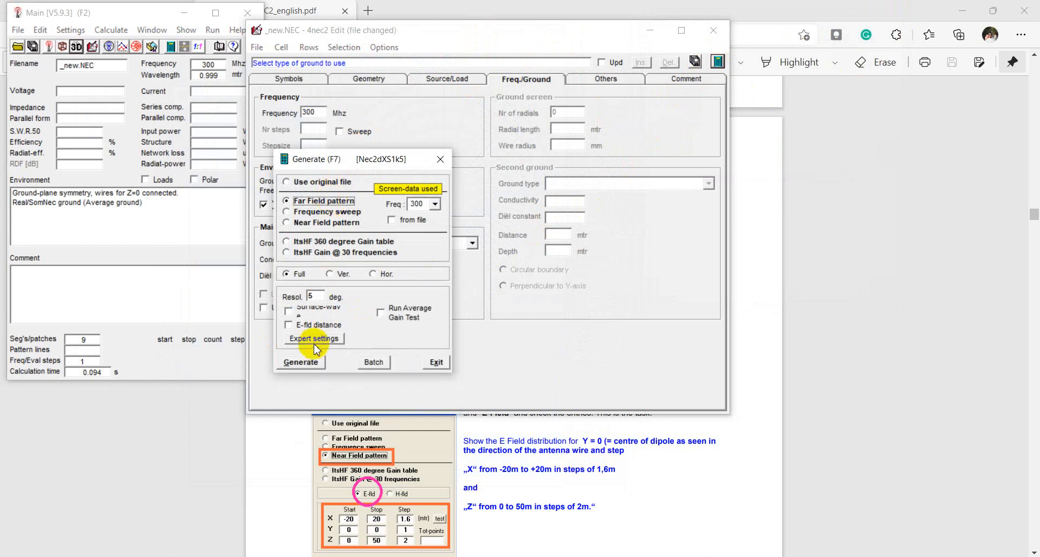
{"action": "left_click", "coordinate": [301, 362]}
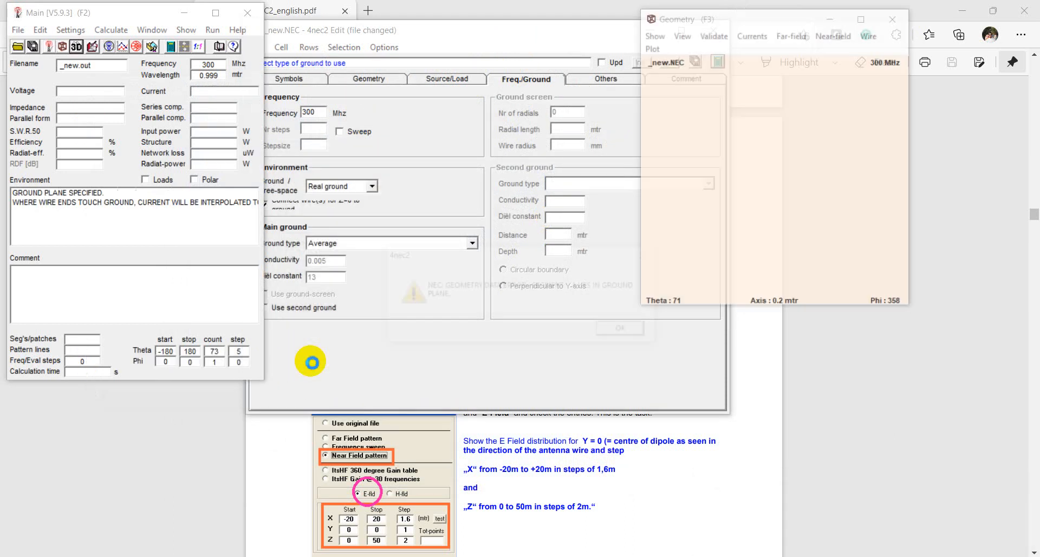
{"action": "left_click", "coordinate": [639, 328]}
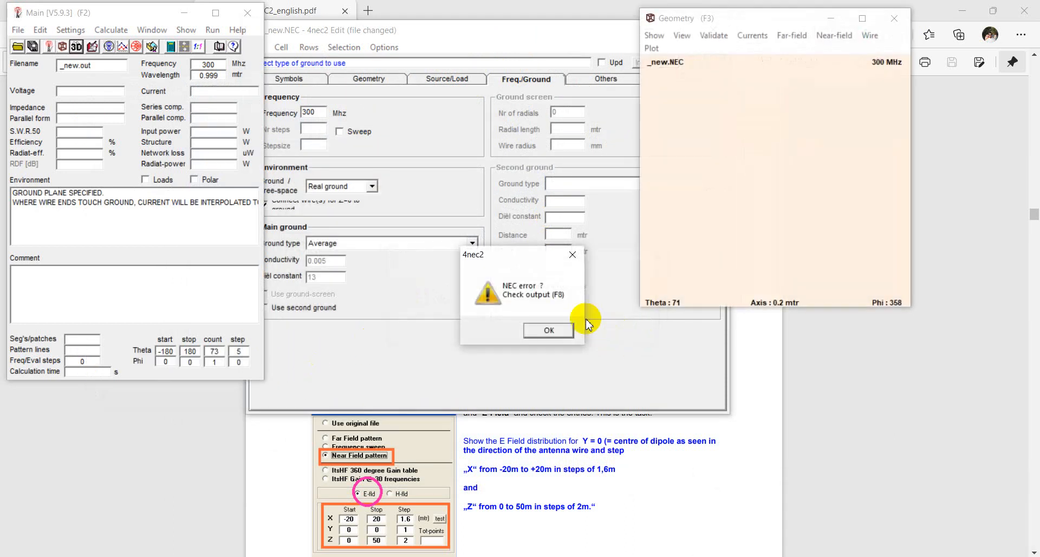
{"action": "left_click", "coordinate": [548, 328]}
{"action": "left_click", "coordinate": [583, 325]}
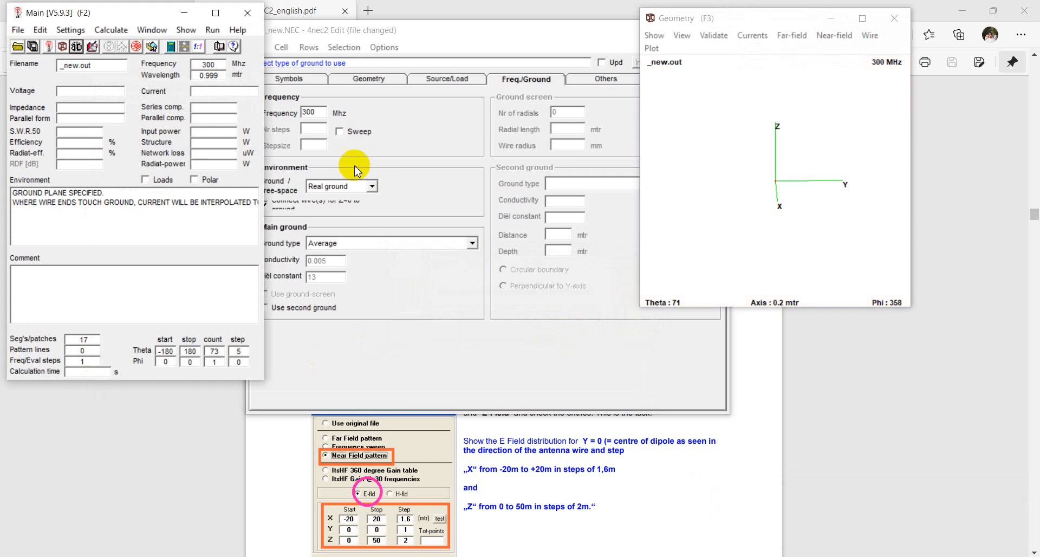
- Change the antenna environment to Perfect gnd and try to generate the far-field pattern
{"action": "left_click", "coordinate": [358, 186]}
{"action": "left_click", "coordinate": [331, 218]}
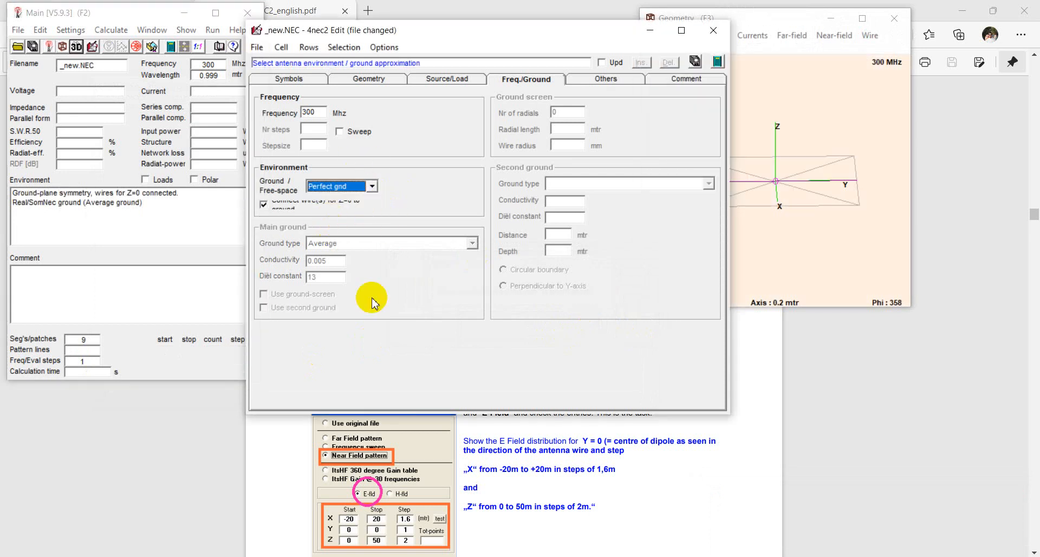
{"action": "left_click", "coordinate": [714, 60]}
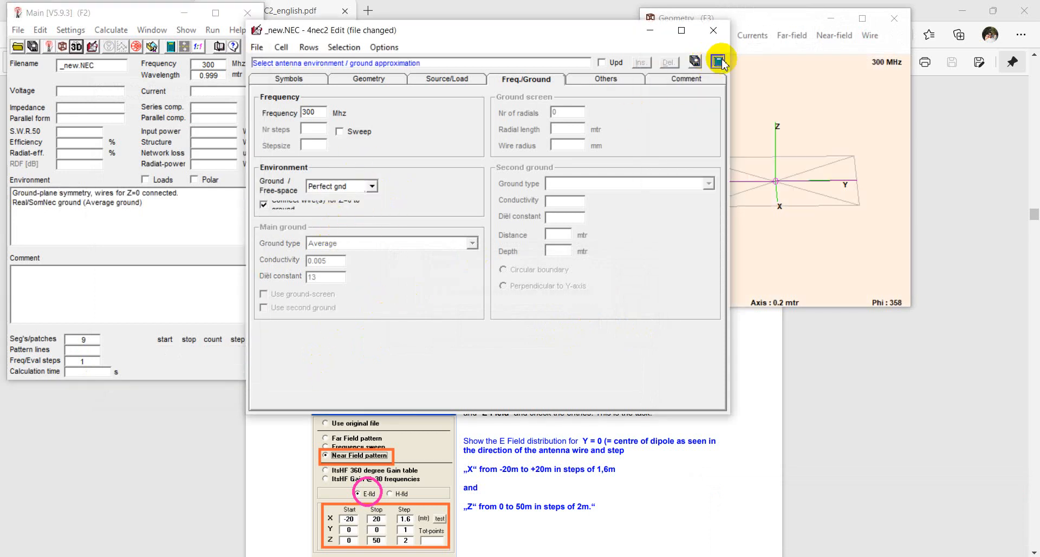
{"action": "left_click", "coordinate": [329, 373]}
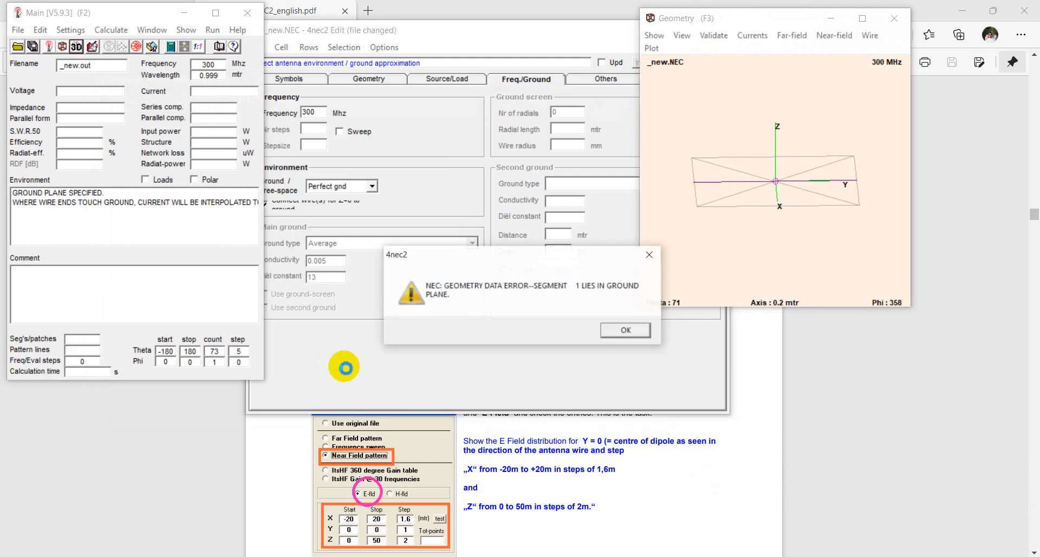
{"action": "left_click", "coordinate": [631, 327]}
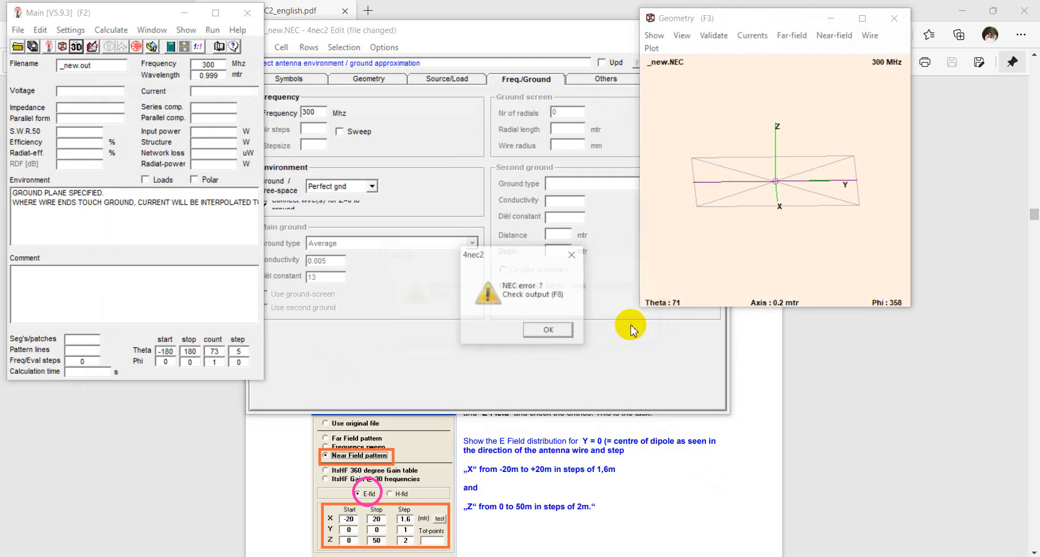
{"action": "left_click", "coordinate": [533, 331]}
{"action": "left_click", "coordinate": [584, 324]}
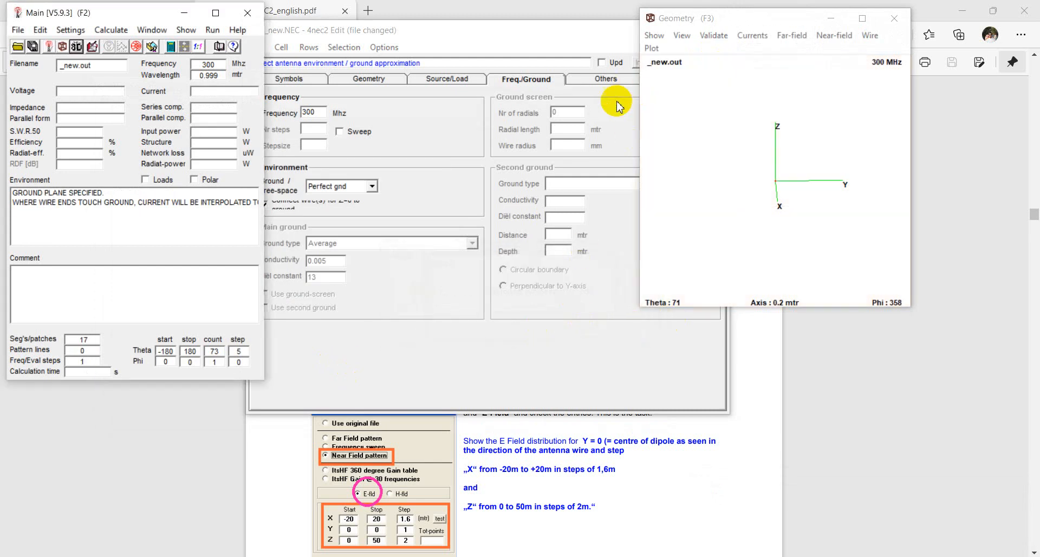
- Try to run a vertical-pattern frequency sweep from 250 to 350 MHz in 1 MHz steps over the perfect ground
{"action": "left_click", "coordinate": [717, 61]}
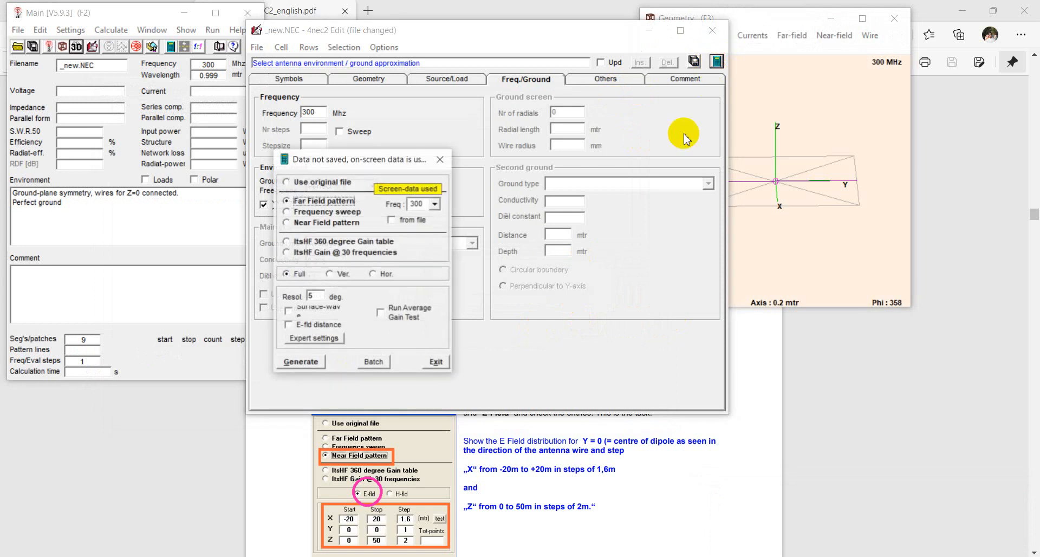
{"action": "left_click", "coordinate": [312, 212]}
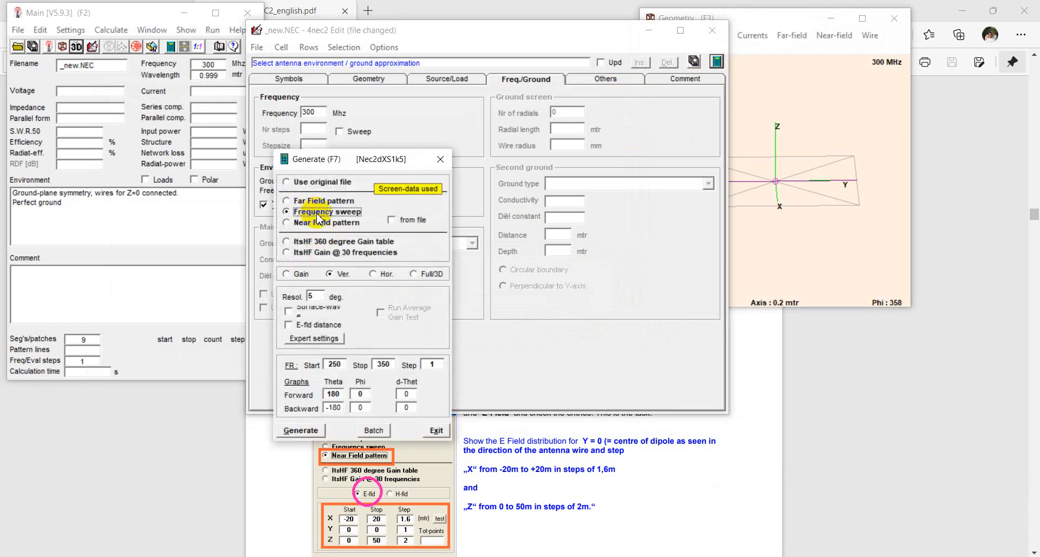
{"action": "left_click", "coordinate": [342, 274]}
{"action": "left_click", "coordinate": [297, 431]}
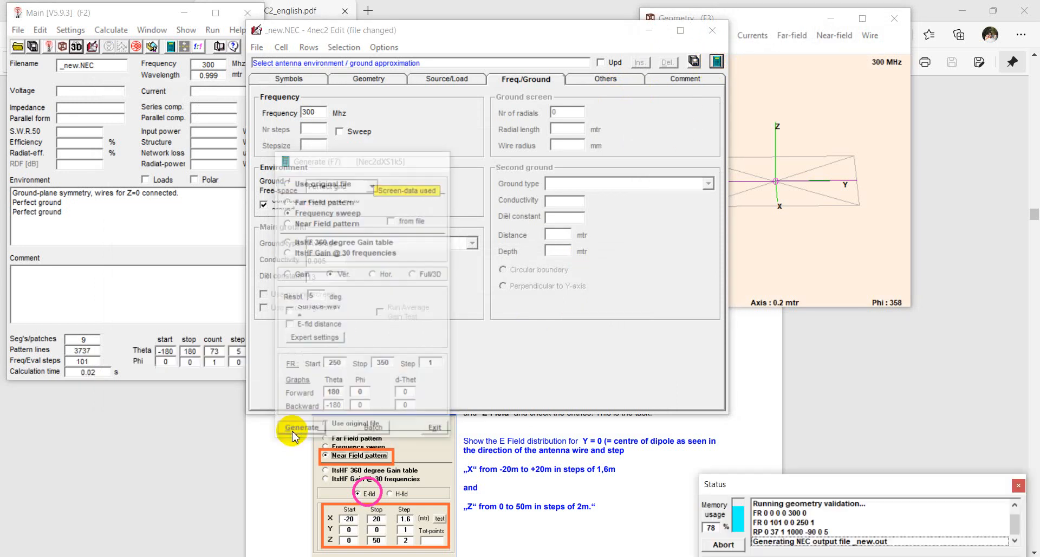
{"action": "left_click", "coordinate": [628, 327]}
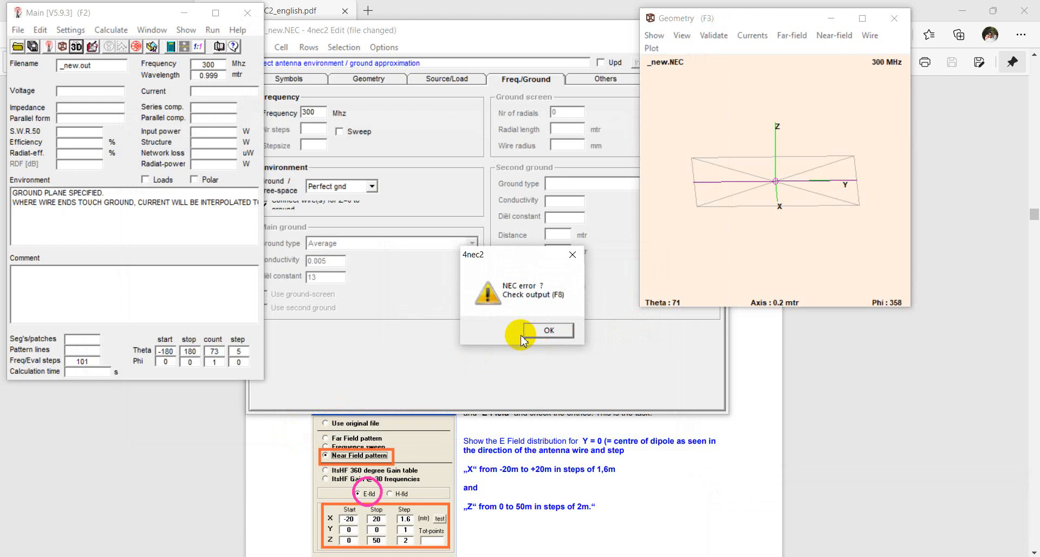
{"action": "left_click", "coordinate": [539, 330]}
{"action": "left_click", "coordinate": [564, 324]}
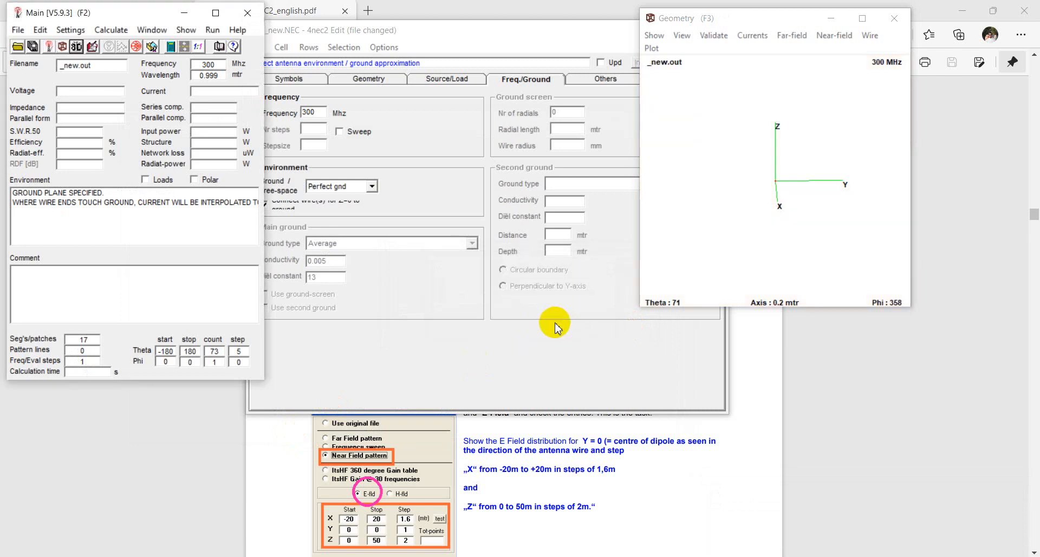
- Set the antenna environment back to Free-space and generate the vertical frequency sweep from 250 to 350 MHz in 1 MHz steps
{"action": "left_click", "coordinate": [423, 31]}
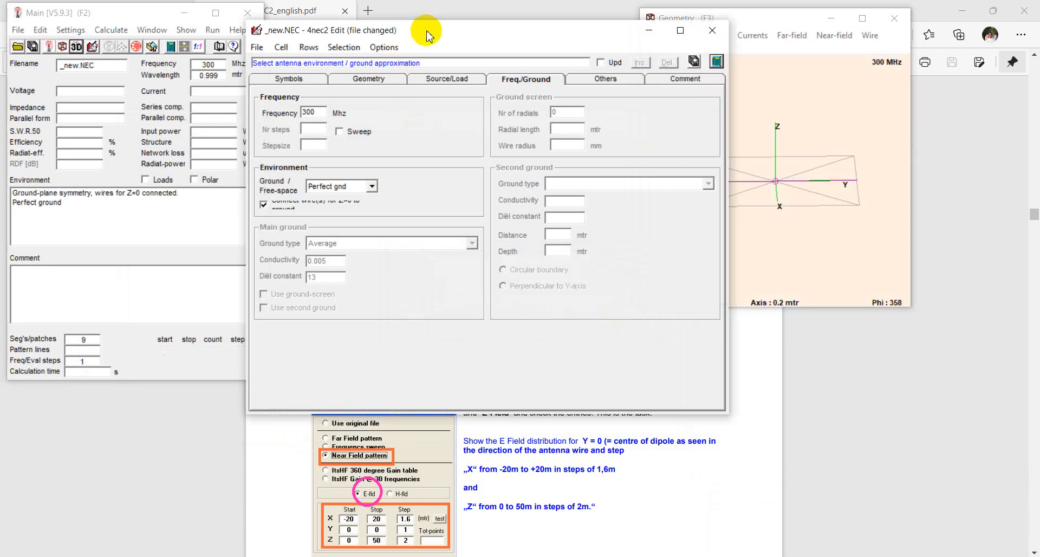
{"action": "left_click", "coordinate": [372, 186]}
{"action": "left_click", "coordinate": [346, 196]}
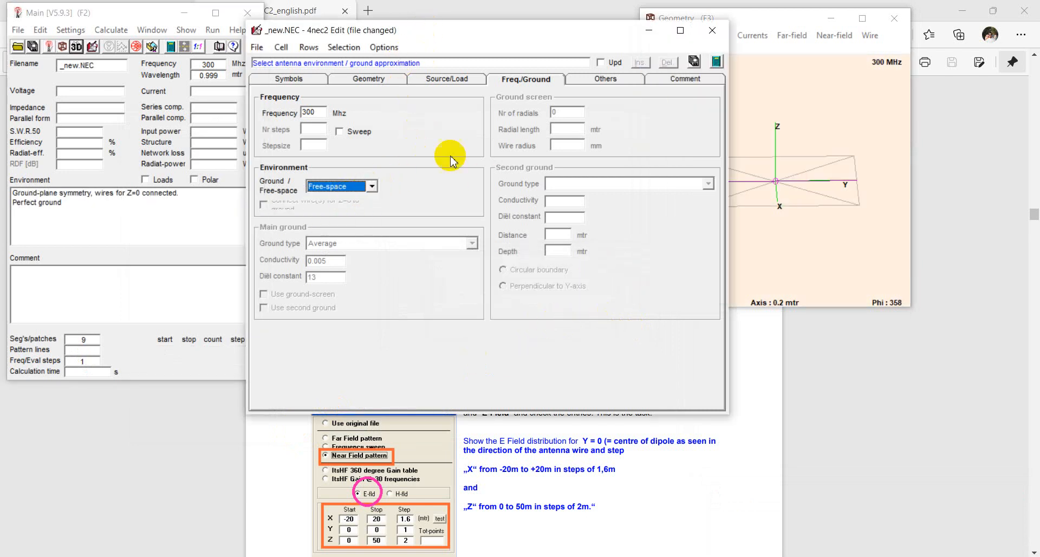
{"action": "left_click", "coordinate": [716, 62]}
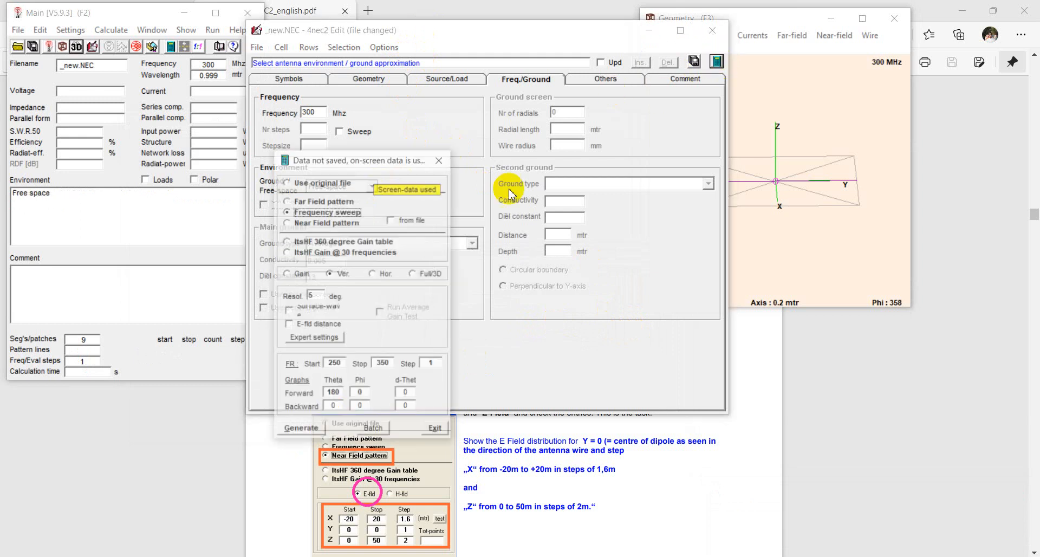
{"action": "left_click", "coordinate": [297, 430]}
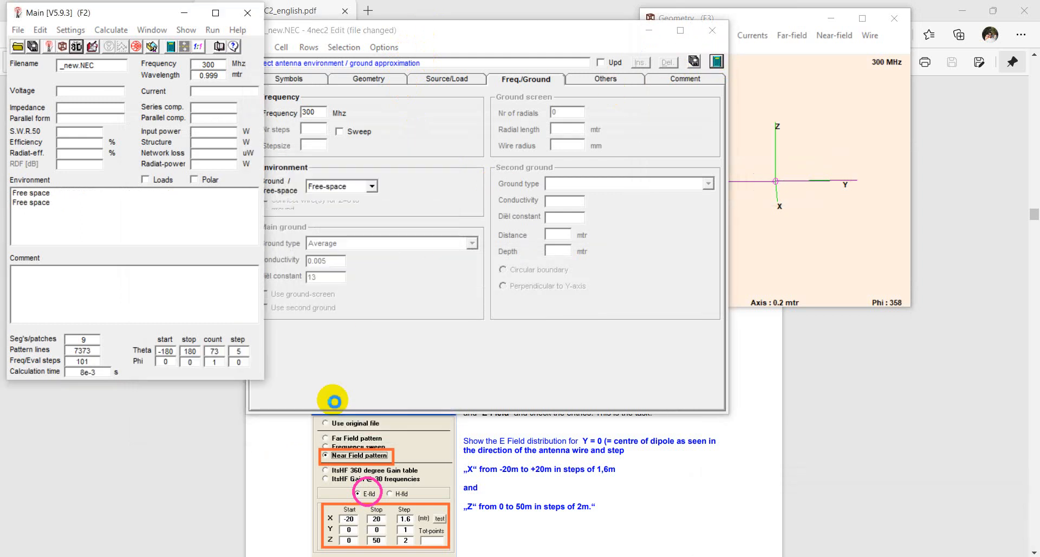
{"action": "left_click", "coordinate": [399, 345]}
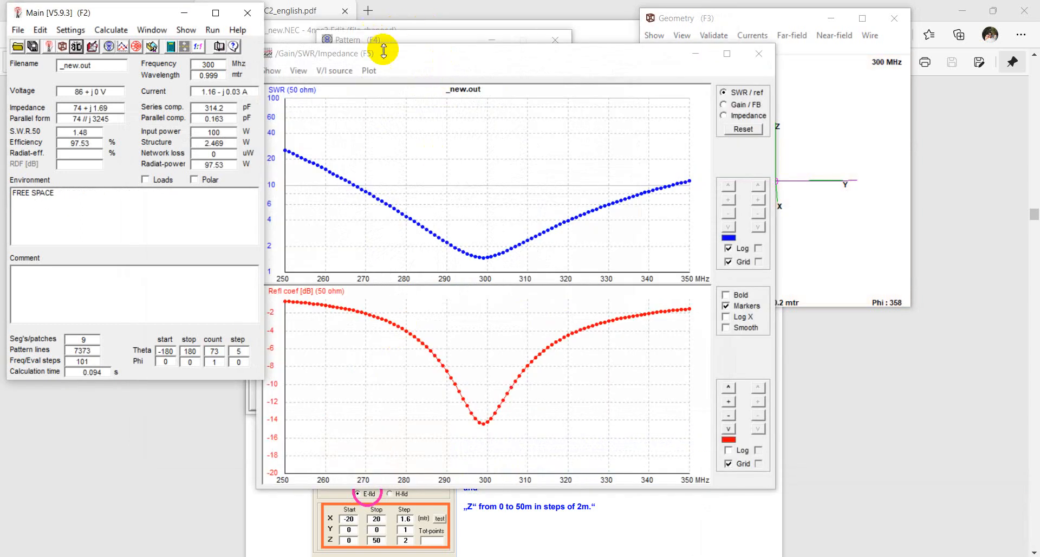
- Close the SWR sweep plot and pattern windows and show the antenna's source and load definitions
{"action": "left_click_drag", "start_coordinate": [443, 64], "coordinate": [428, 69]}
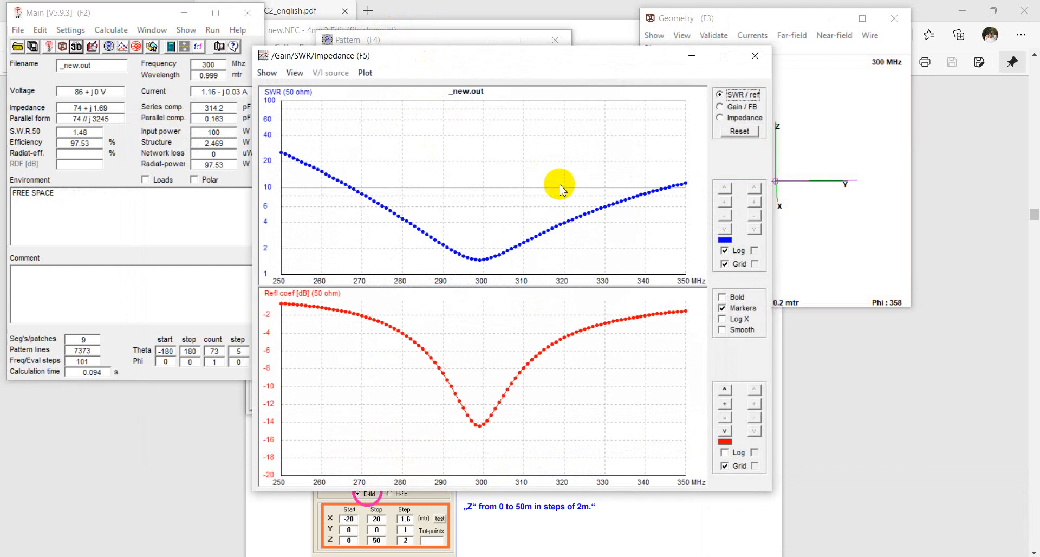
{"action": "left_click", "coordinate": [755, 56]}
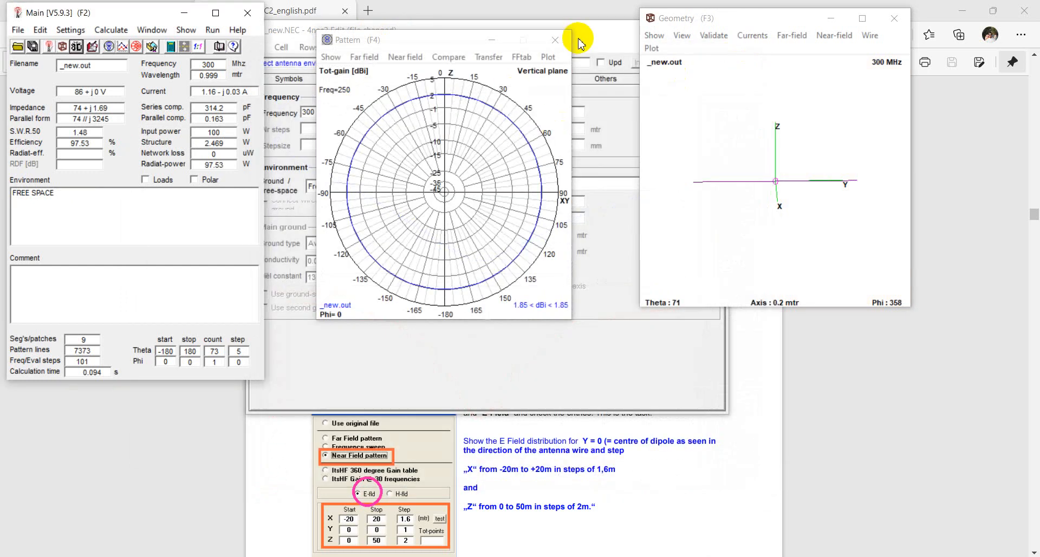
{"action": "left_click", "coordinate": [555, 40]}
{"action": "left_click", "coordinate": [512, 34]}
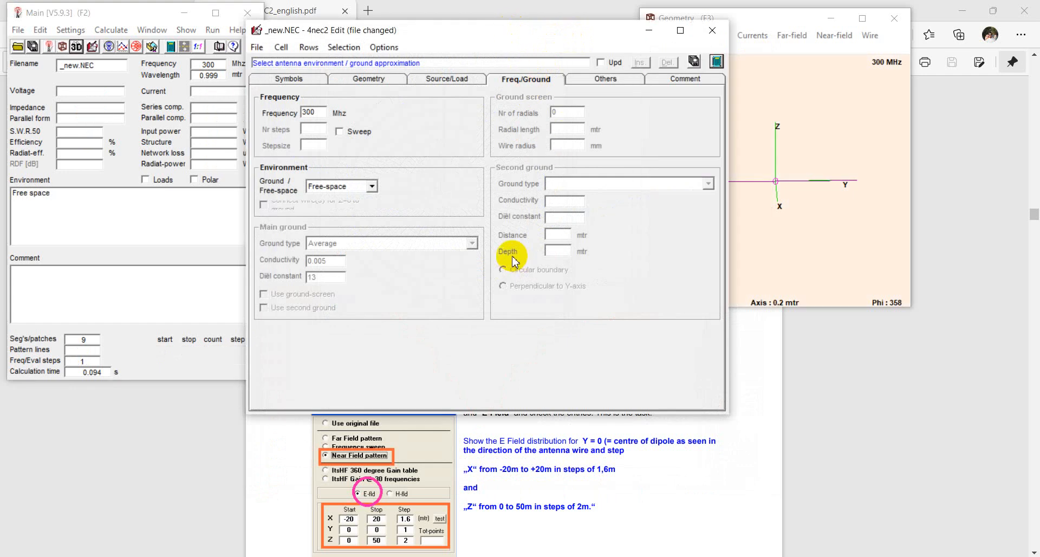
{"action": "left_click", "coordinate": [444, 79]}
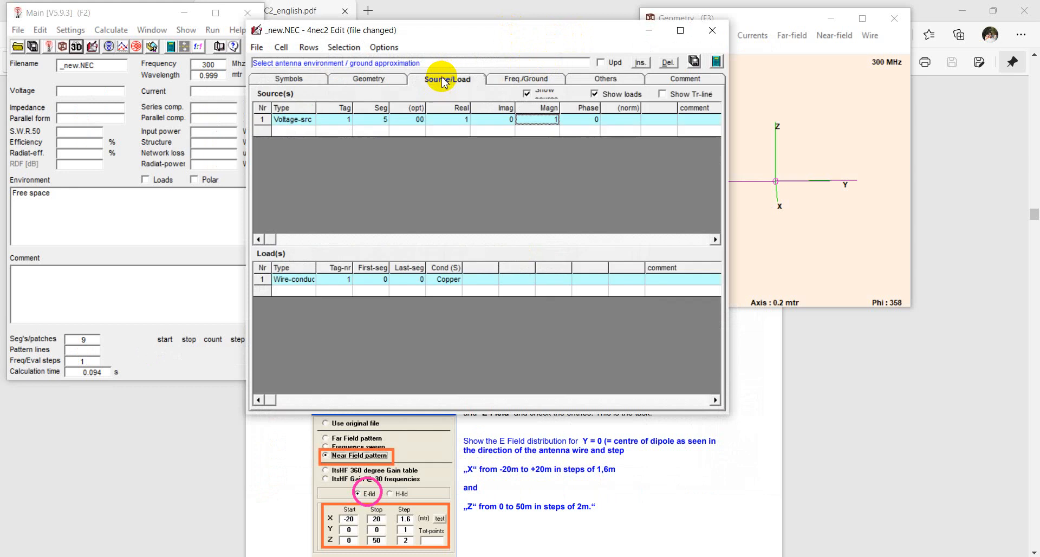
- Switch to the tutorial PDF in Edge, review section 5.5 on near-field simulation, and return to the 4nec2 editor
{"action": "left_click", "coordinate": [788, 450]}
{"action": "scroll", "coordinate": [590, 472], "scroll_direction": "down", "scroll_amount": 10}
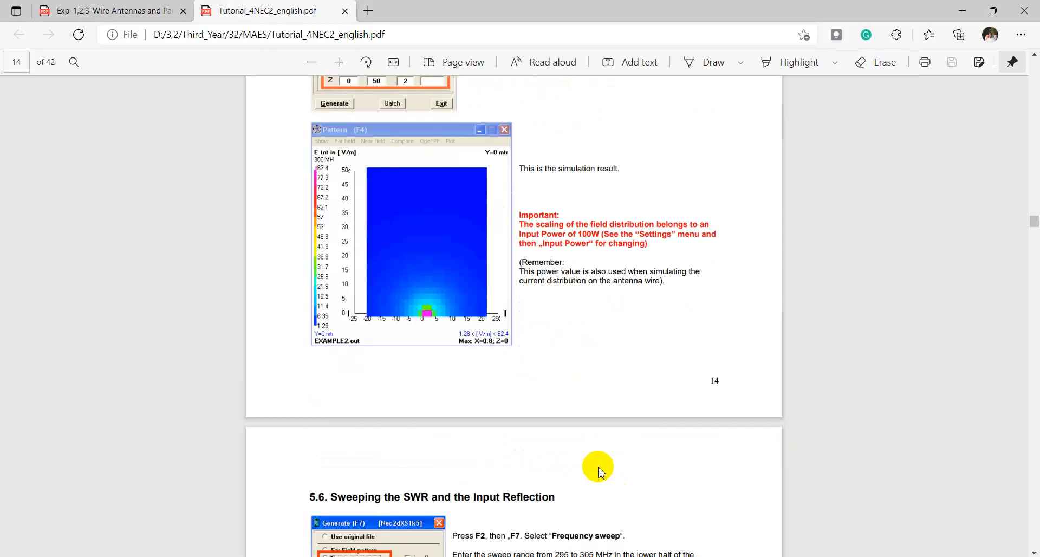
{"action": "scroll", "coordinate": [596, 471], "scroll_direction": "up", "scroll_amount": 4}
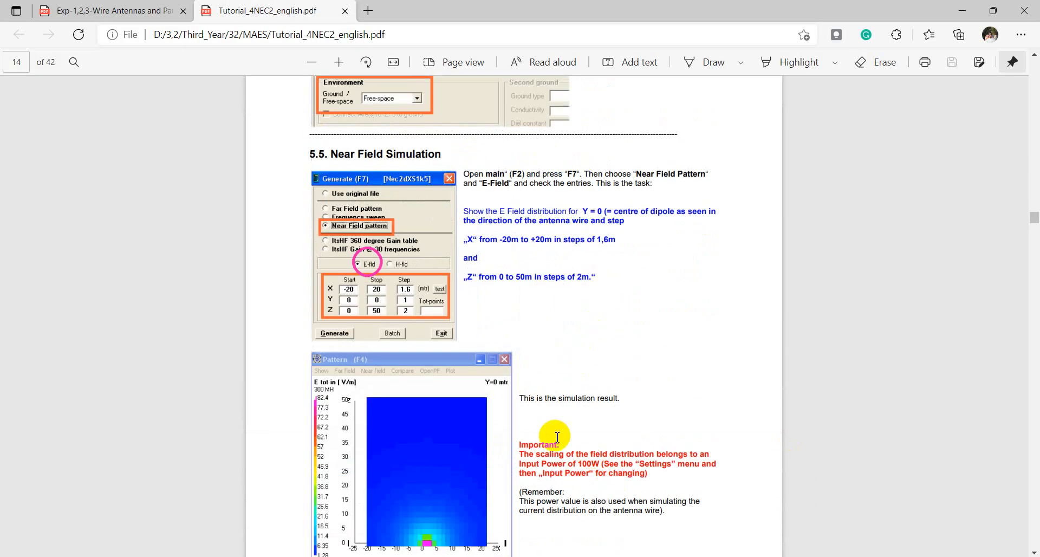
{"action": "scroll", "coordinate": [575, 425], "scroll_direction": "up", "scroll_amount": 4}
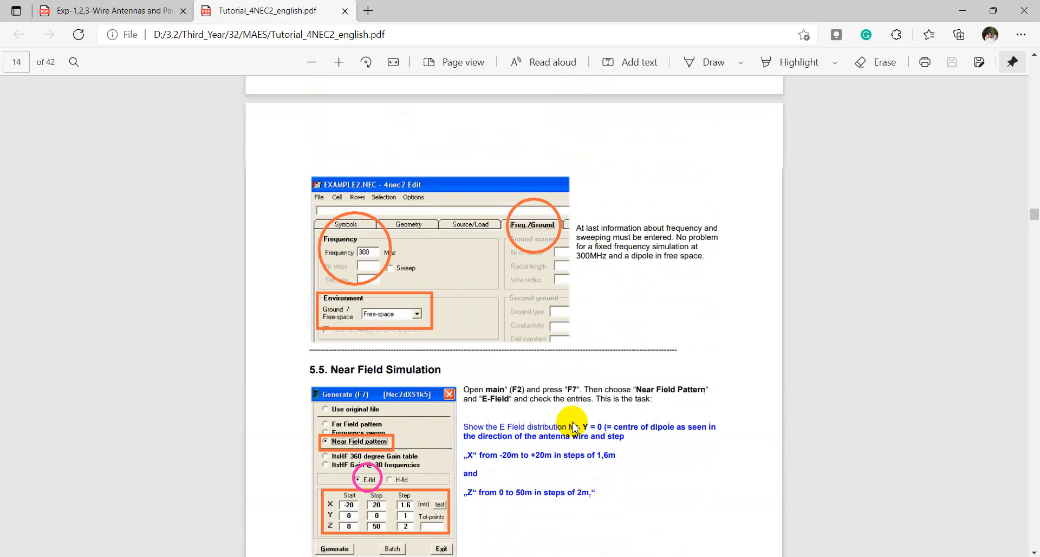
{"action": "scroll", "coordinate": [587, 418], "scroll_direction": "up", "scroll_amount": 5}
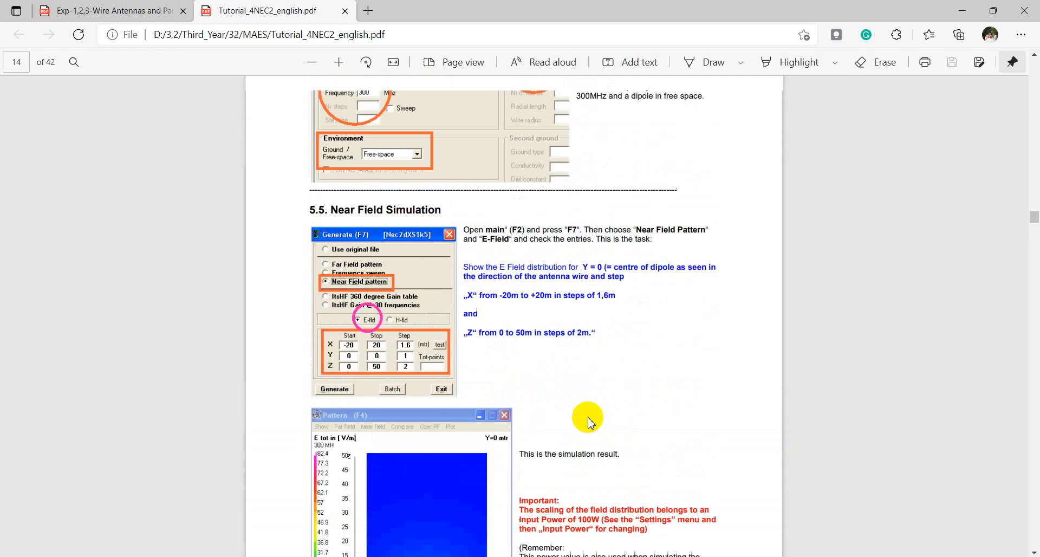
{"action": "scroll", "coordinate": [587, 417], "scroll_direction": "down", "scroll_amount": 5}
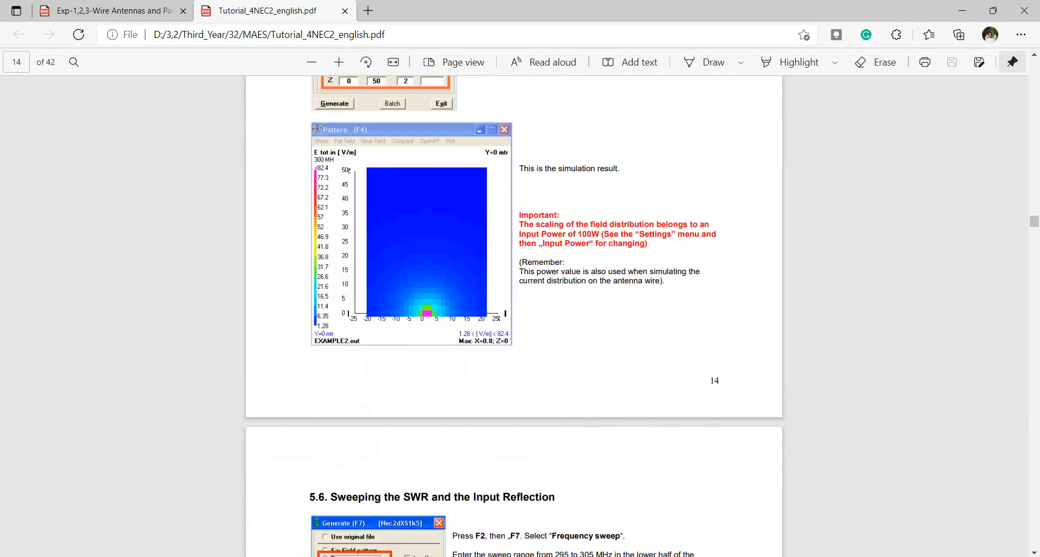
{"action": "left_click", "coordinate": [510, 517]}
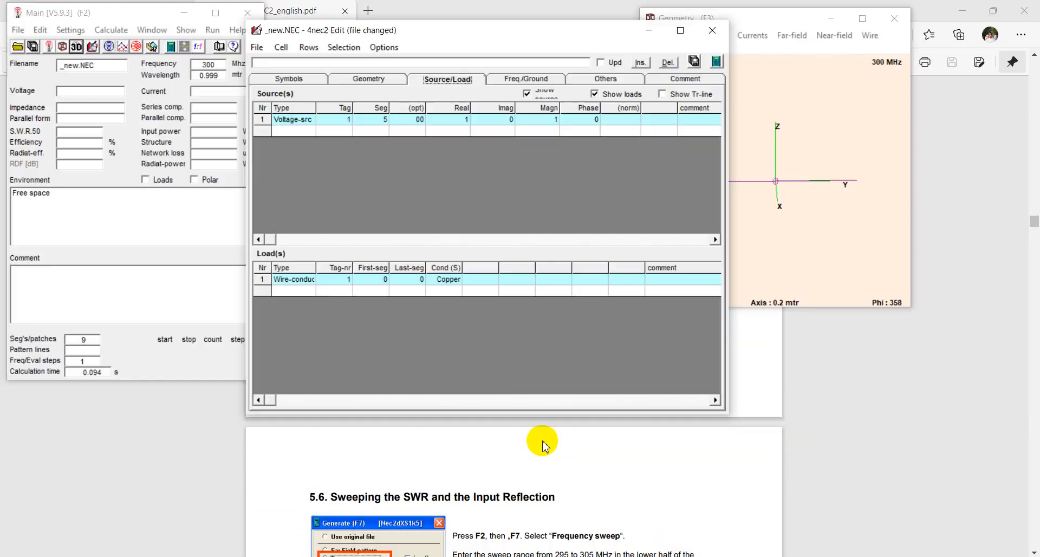
- Generate the near-field E-field pattern for X -20 to 20 m in 1.6 m steps, Y = 0, Z 0 to 50 m in 2 m steps
{"action": "left_click", "coordinate": [716, 61]}
{"action": "left_click", "coordinate": [337, 225]}
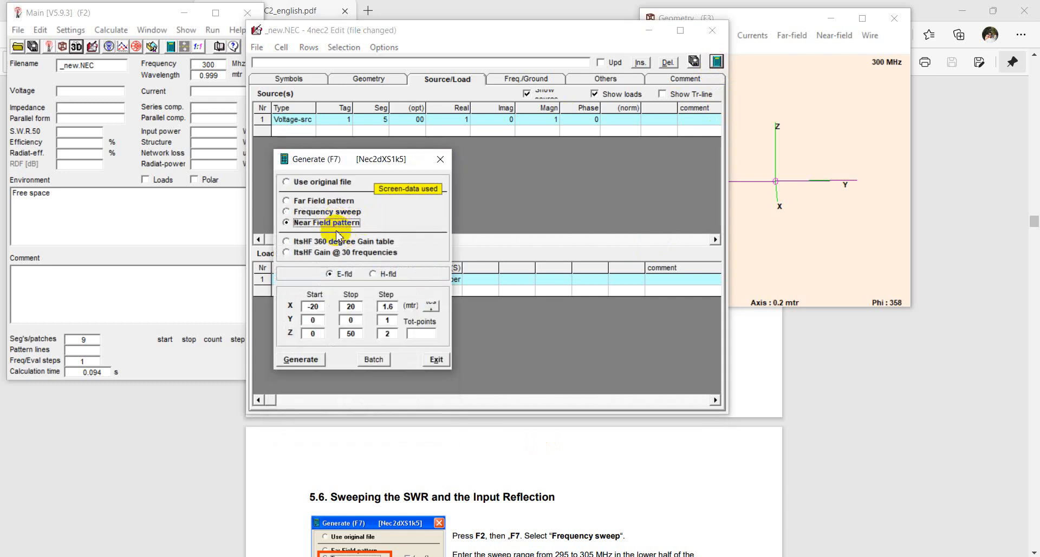
{"action": "left_click", "coordinate": [309, 360]}
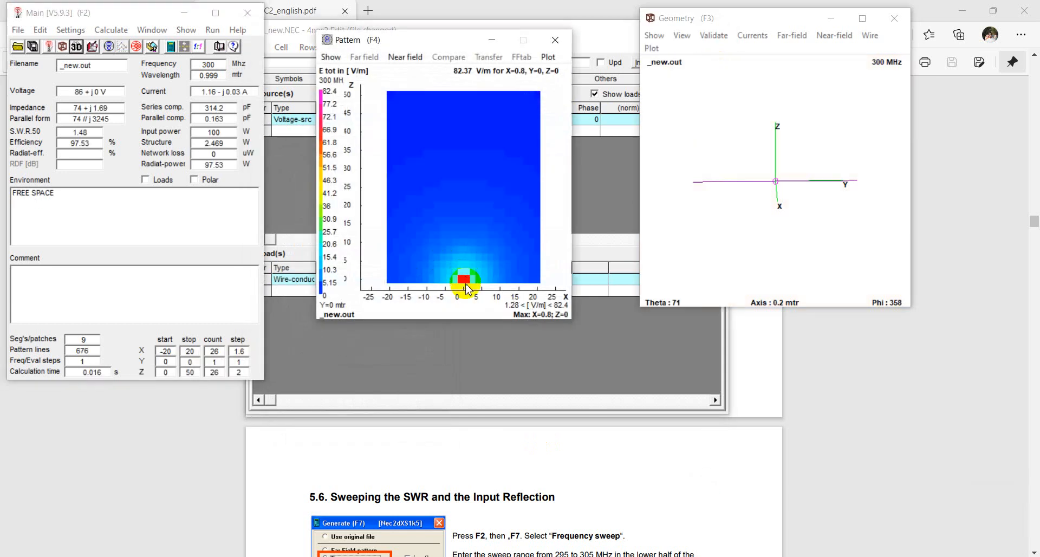
- Probe the E-field strength at several points of the near-field plot, including near the dipole, and close the pattern window
{"action": "left_click", "coordinate": [466, 276]}
{"action": "left_click", "coordinate": [482, 115]}
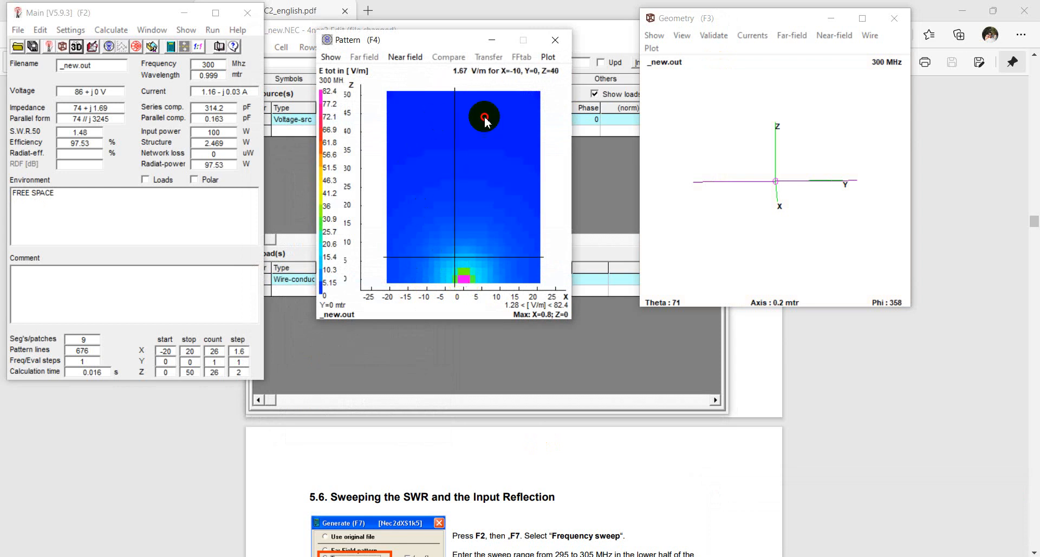
{"action": "left_click", "coordinate": [412, 174]}
{"action": "left_click", "coordinate": [413, 101]}
{"action": "left_click", "coordinate": [495, 141]}
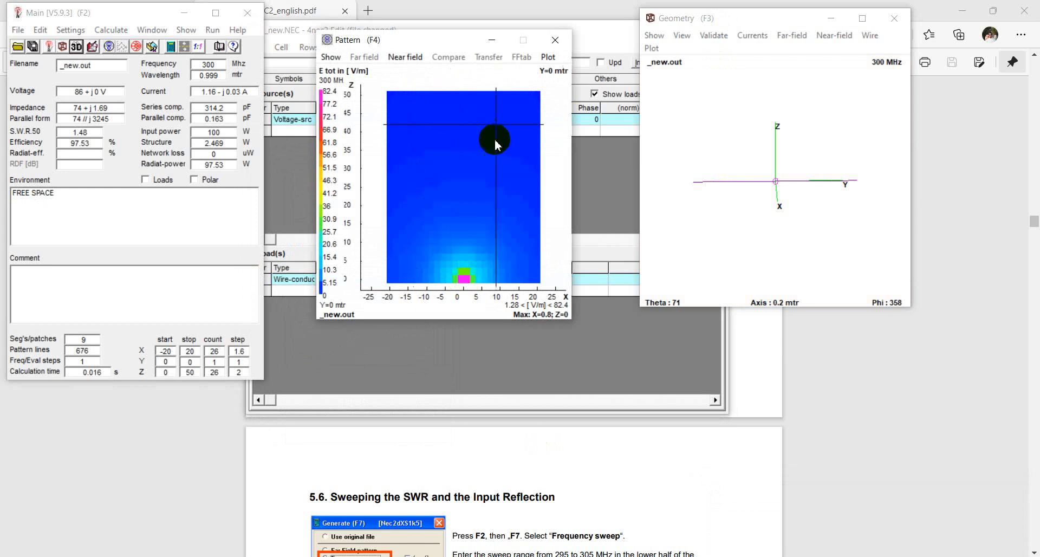
{"action": "left_click", "coordinate": [478, 230]}
{"action": "left_click", "coordinate": [467, 249]}
{"action": "left_click", "coordinate": [464, 280]}
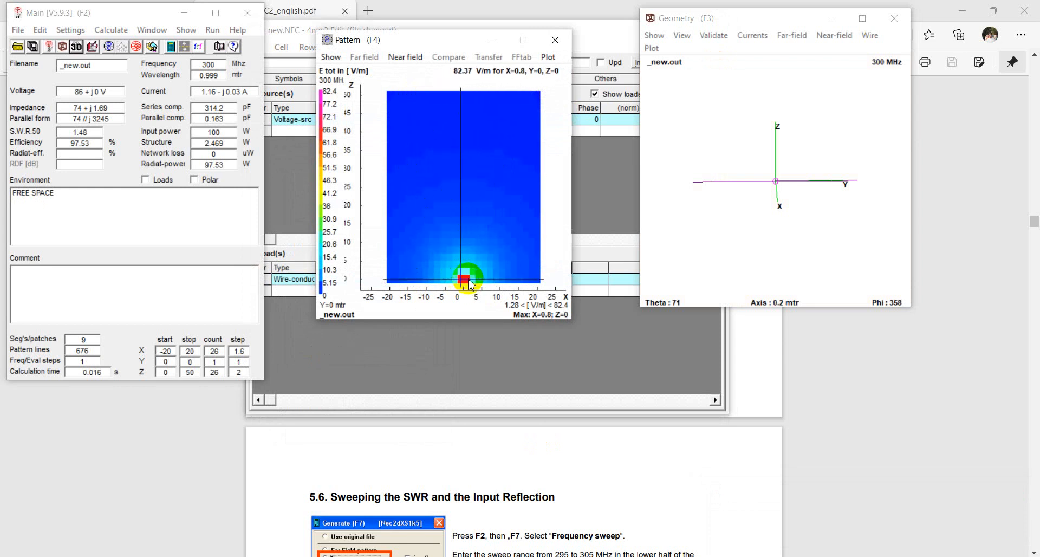
{"action": "left_click", "coordinate": [465, 281]}
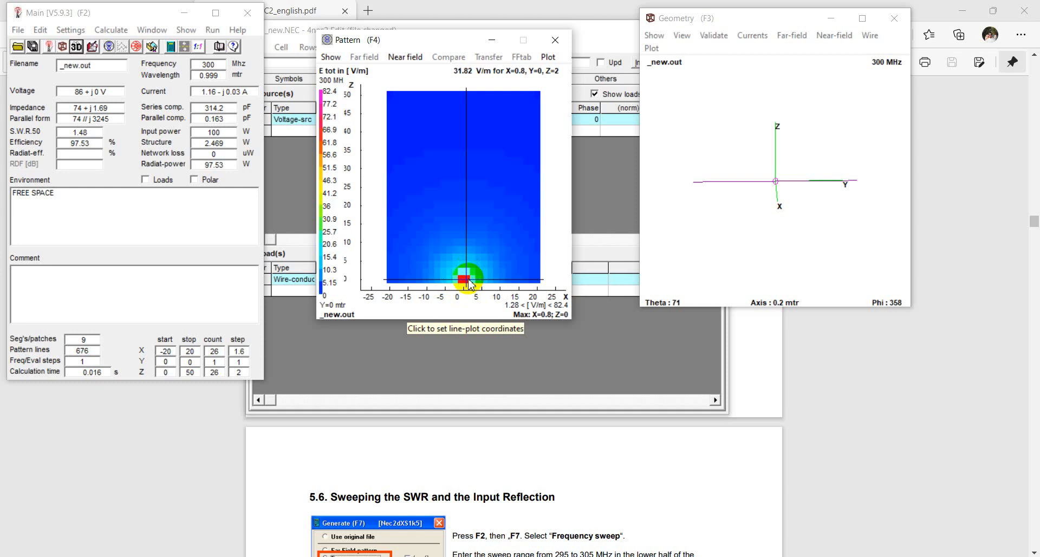
{"action": "left_click", "coordinate": [556, 40]}
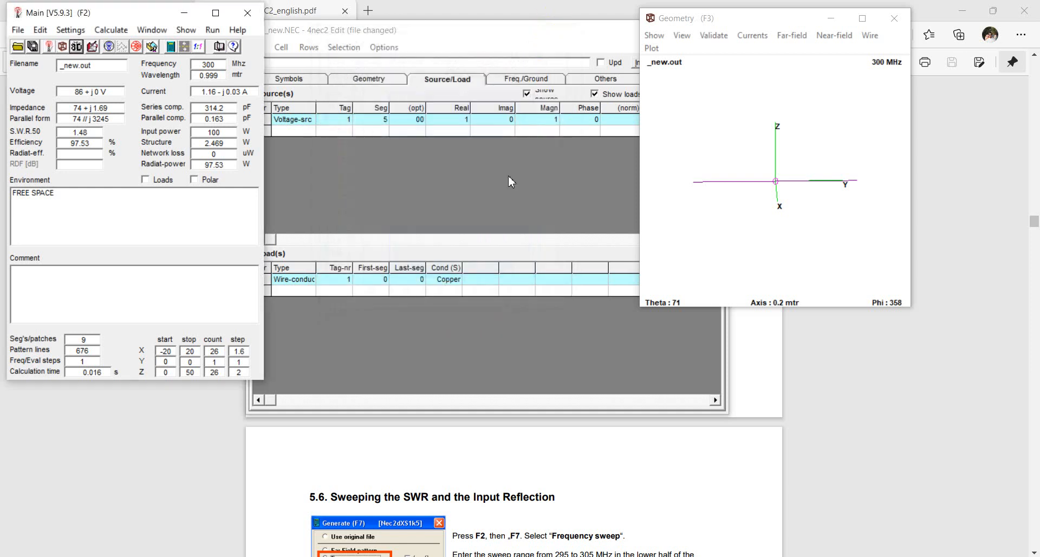
- Switch to the tutorial PDF in Edge and review section 5.6 on sweeping the SWR and input reflection
{"action": "left_click", "coordinate": [791, 438]}
{"action": "scroll", "coordinate": [495, 365], "scroll_direction": "down", "scroll_amount": 4}
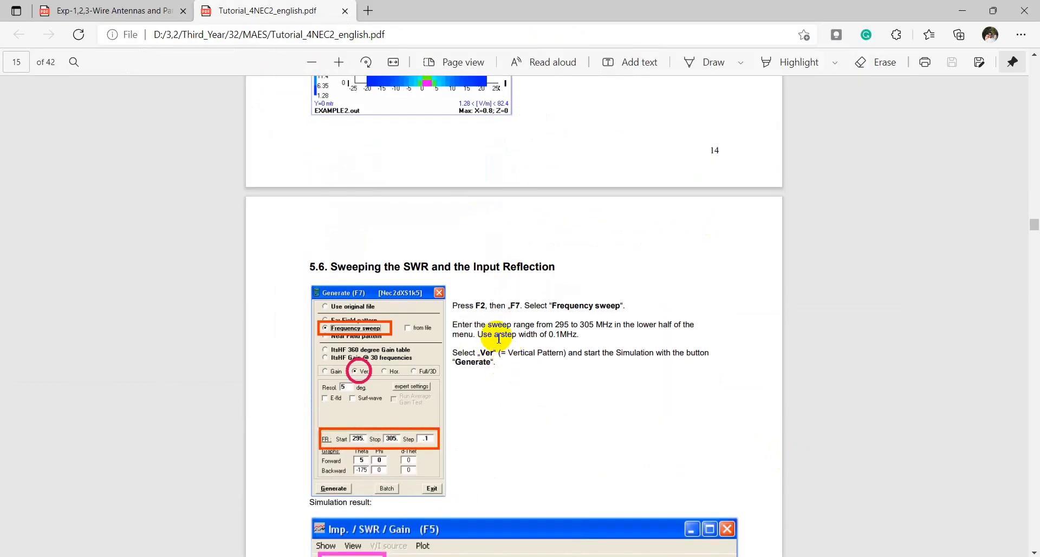
{"action": "scroll", "coordinate": [501, 347], "scroll_direction": "down", "scroll_amount": 3}
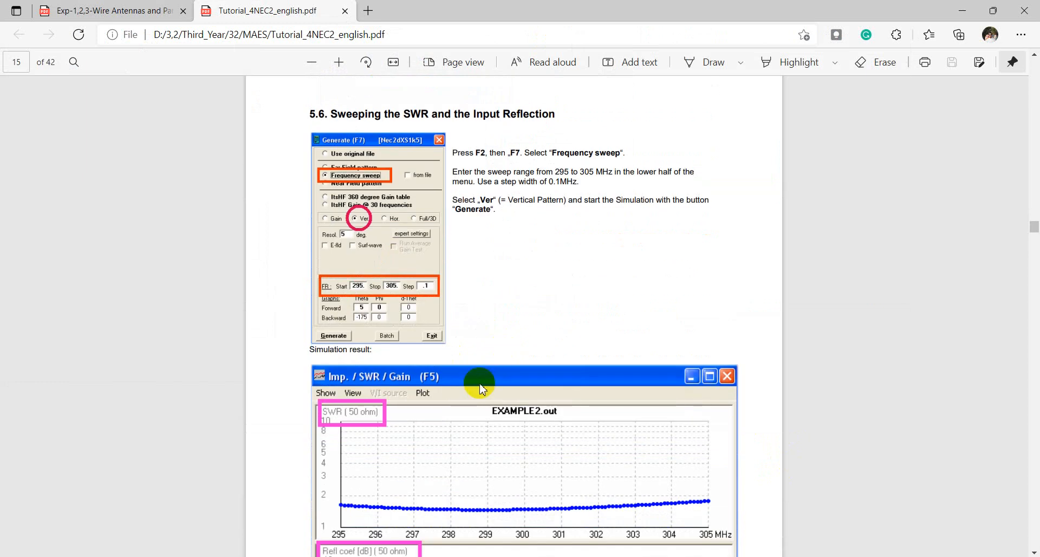
{"action": "scroll", "coordinate": [490, 387], "scroll_direction": "down", "scroll_amount": 3}
{"action": "scroll", "coordinate": [481, 379], "scroll_direction": "up", "scroll_amount": 3}
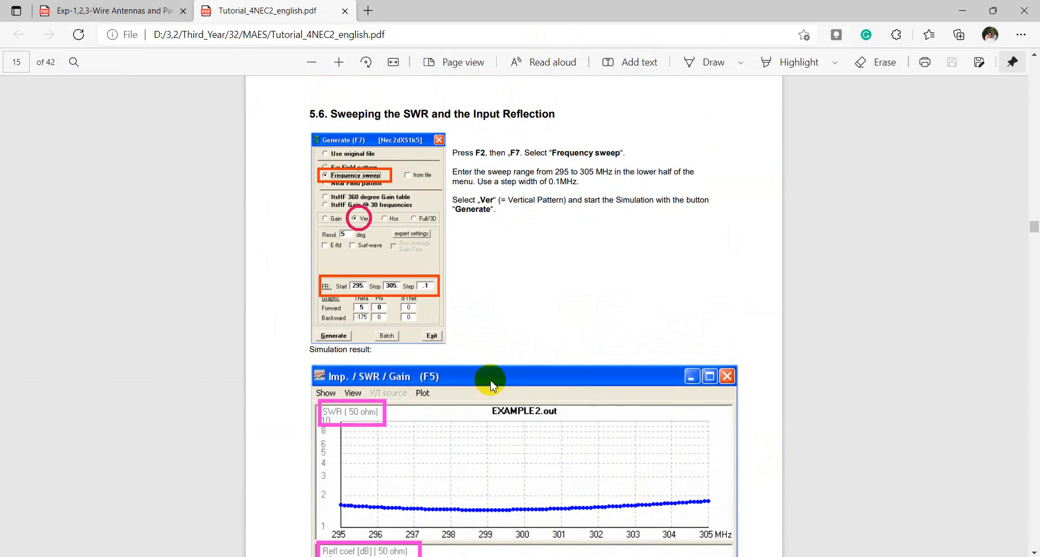
{"action": "scroll", "coordinate": [483, 390], "scroll_direction": "down", "scroll_amount": 4}
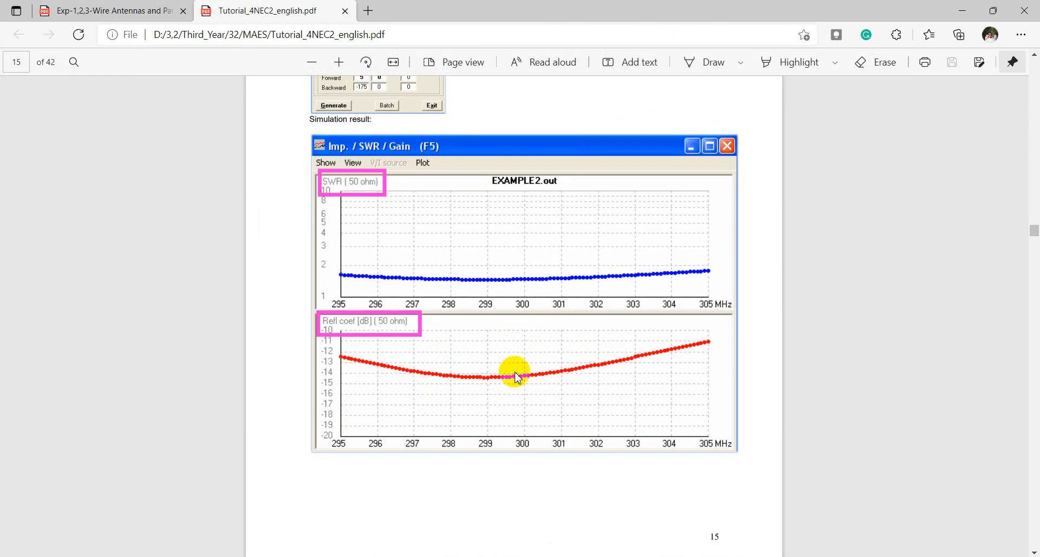
- Read section 6.1 on modifying the NEC file for a dipole over realistic ground, and switch back to the 4nec2 editor
{"action": "scroll", "coordinate": [523, 396], "scroll_direction": "down", "scroll_amount": 8}
{"action": "scroll", "coordinate": [523, 398], "scroll_direction": "down", "scroll_amount": 1}
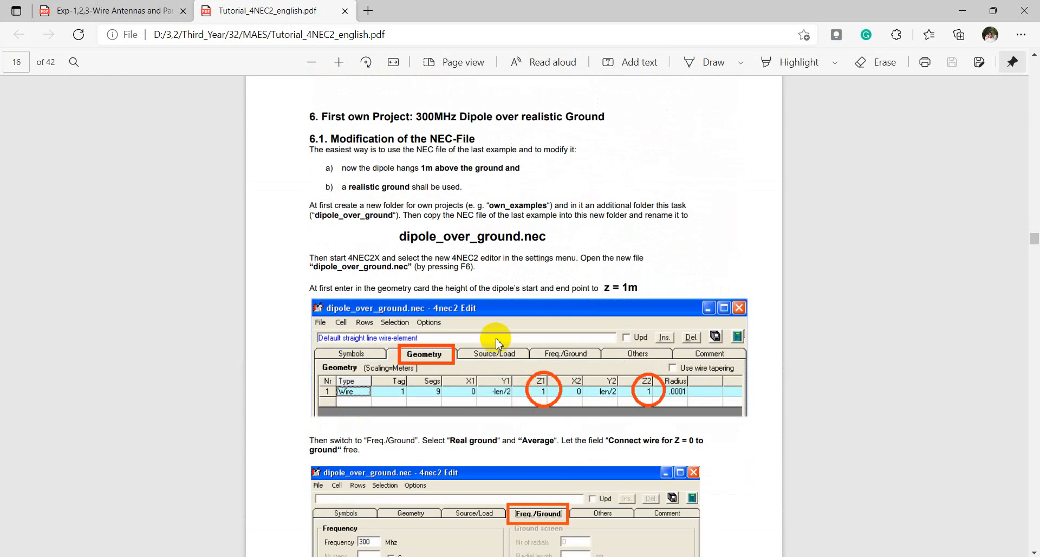
{"action": "scroll", "coordinate": [496, 342], "scroll_direction": "down", "scroll_amount": 1}
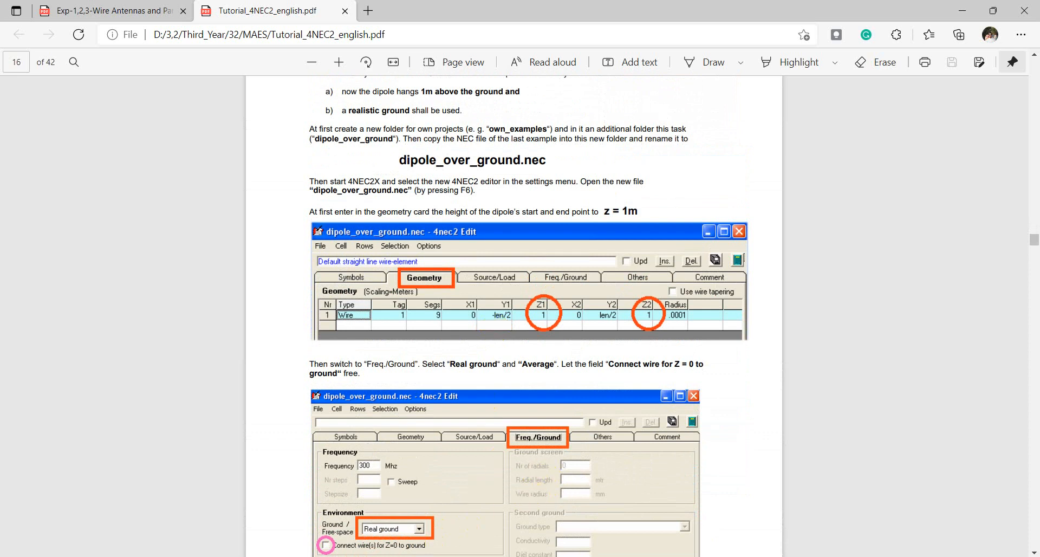
{"action": "mouse_move", "coordinate": [485, 556]}
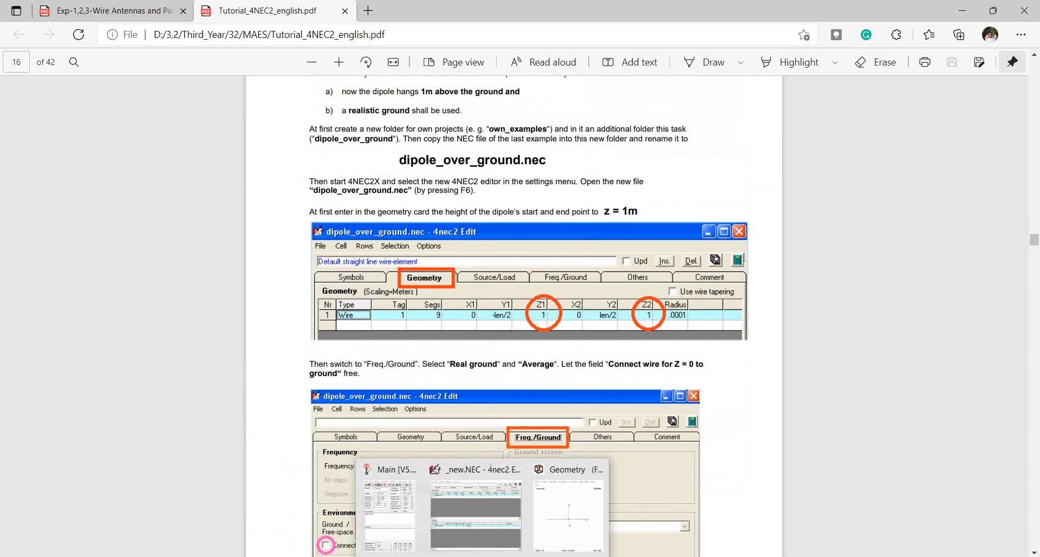
{"action": "left_click", "coordinate": [529, 488]}
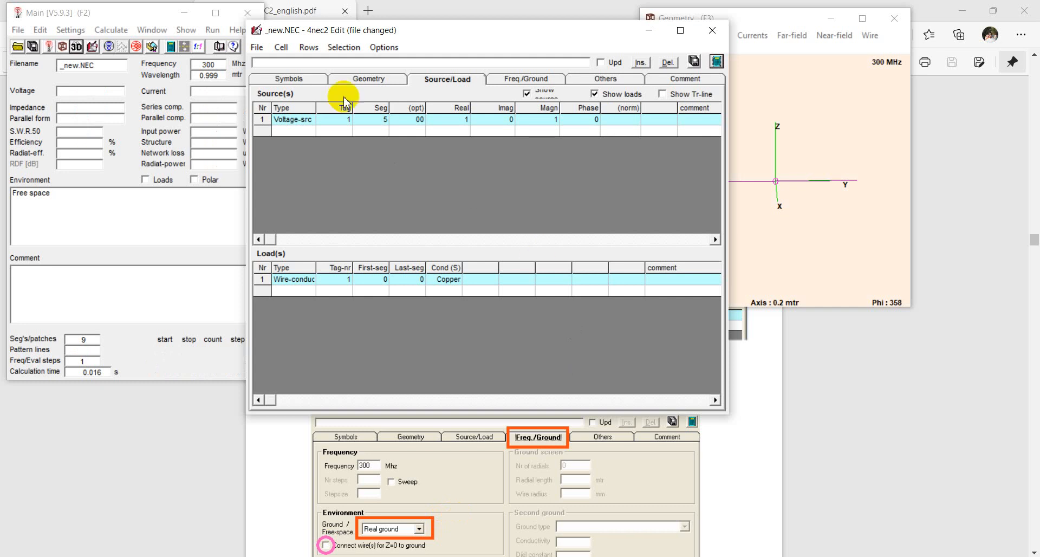
- Raise the dipole wire to 0.5 m by setting both its Z1 and Z2 coordinates to 0.5
{"action": "left_click", "coordinate": [365, 82]}
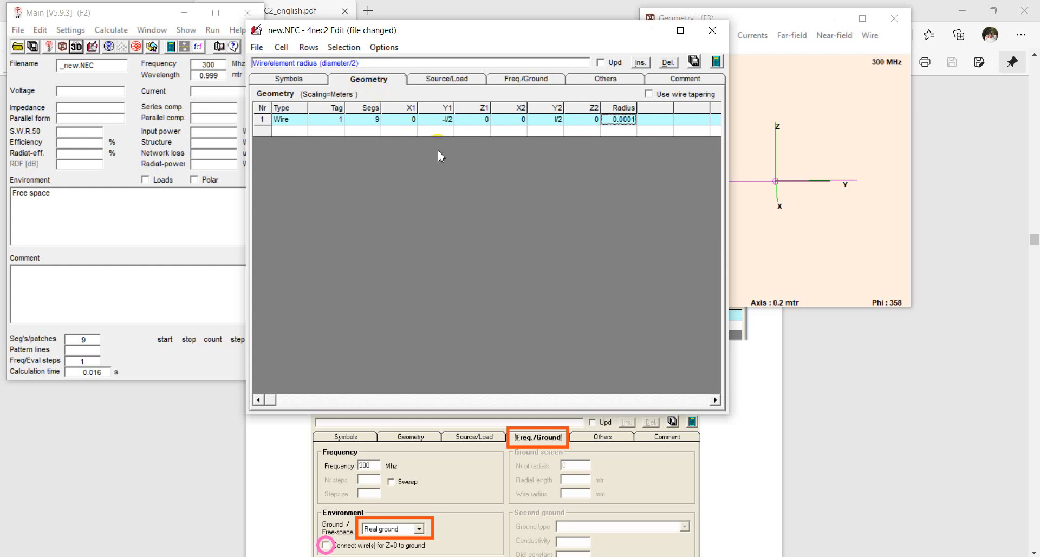
{"action": "left_click", "coordinate": [489, 120]}
{"action": "double_click", "coordinate": [484, 120]}
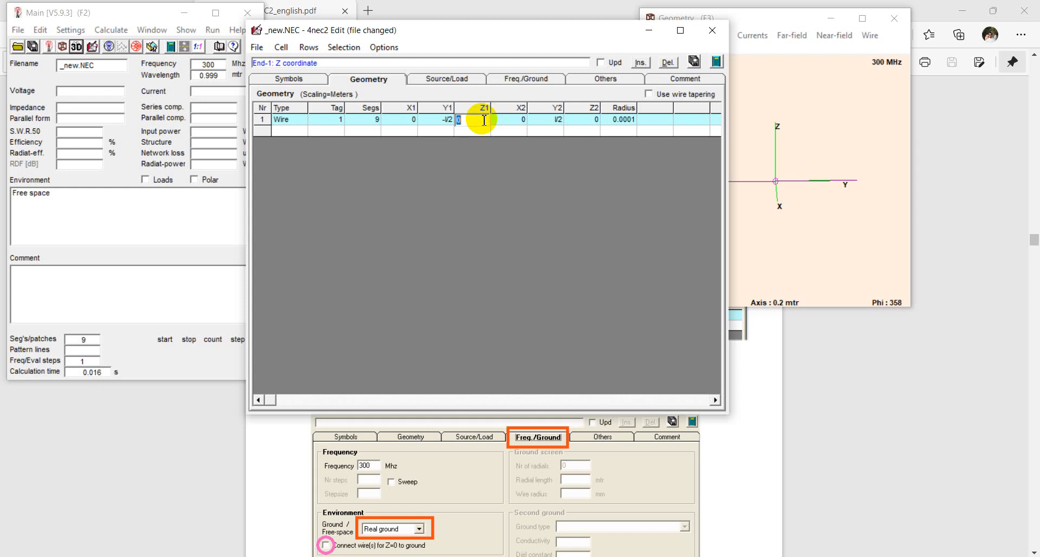
{"action": "type", "text": "0.0"}
{"action": "key", "text": "BackSpace"}
{"action": "type", "text": "5"}
{"action": "left_click", "coordinate": [597, 122]}
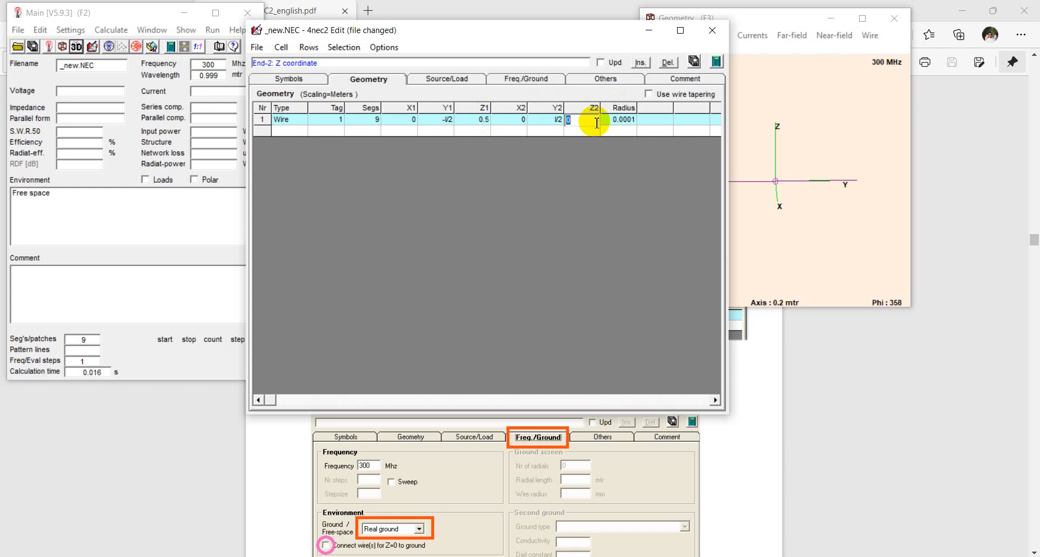
{"action": "type", "text": "0.5"}
{"action": "key", "text": "Tab"}
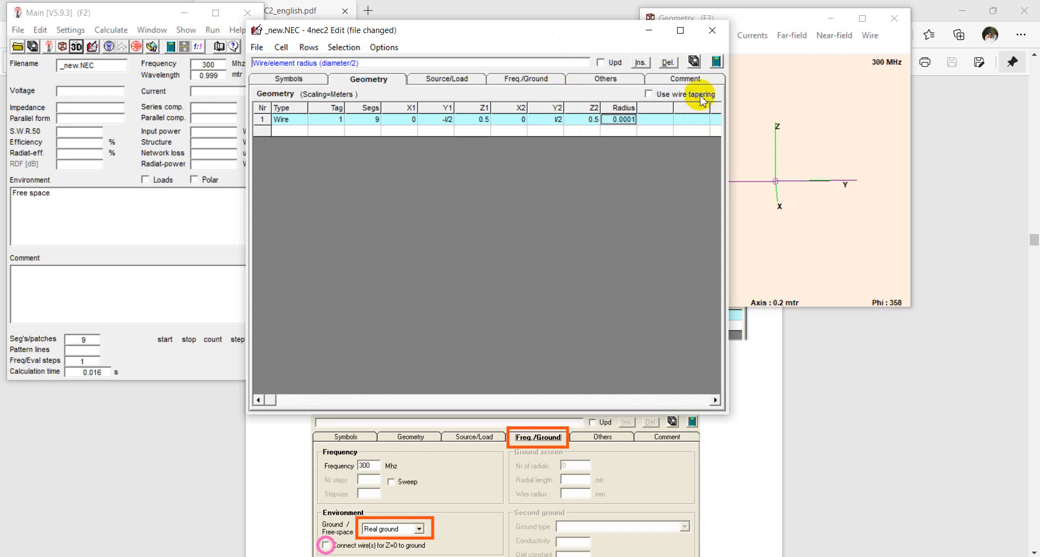
{"action": "left_click", "coordinate": [813, 221]}
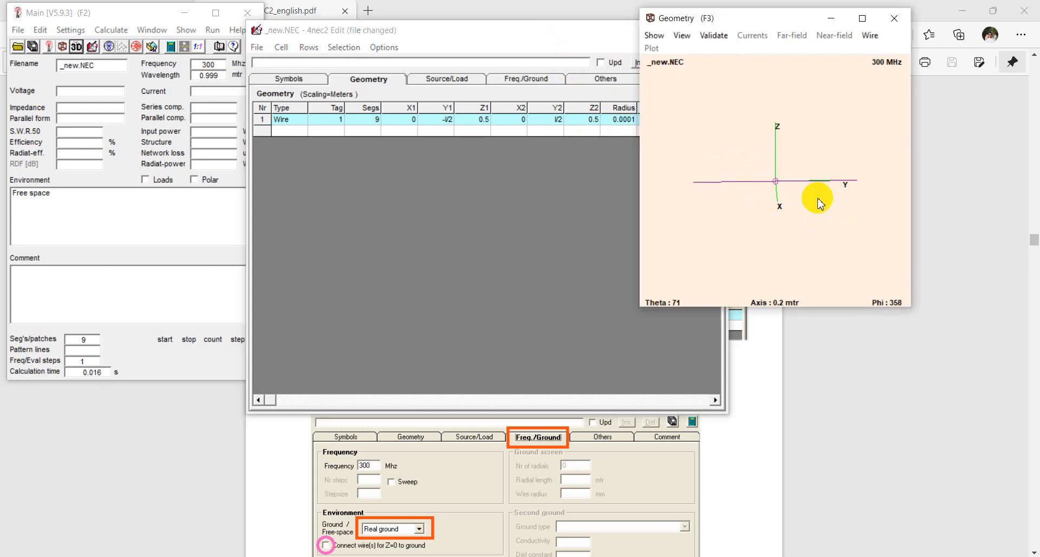
{"action": "left_click", "coordinate": [900, 214]}
{"action": "left_click", "coordinate": [535, 29]}
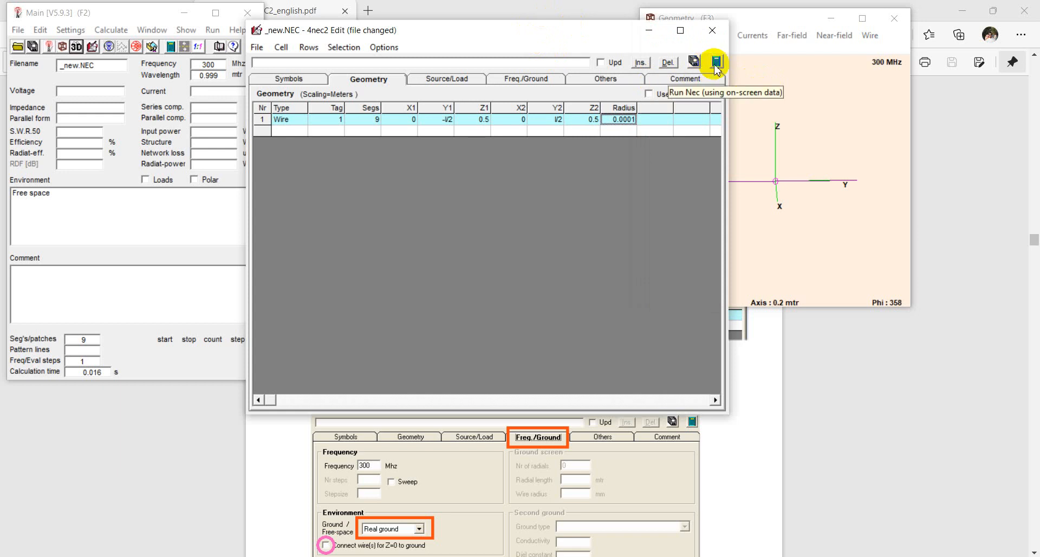
- Set the environment to Real ground with Average ground type, without connecting wires at Z=0 to ground
{"action": "left_click", "coordinate": [526, 79]}
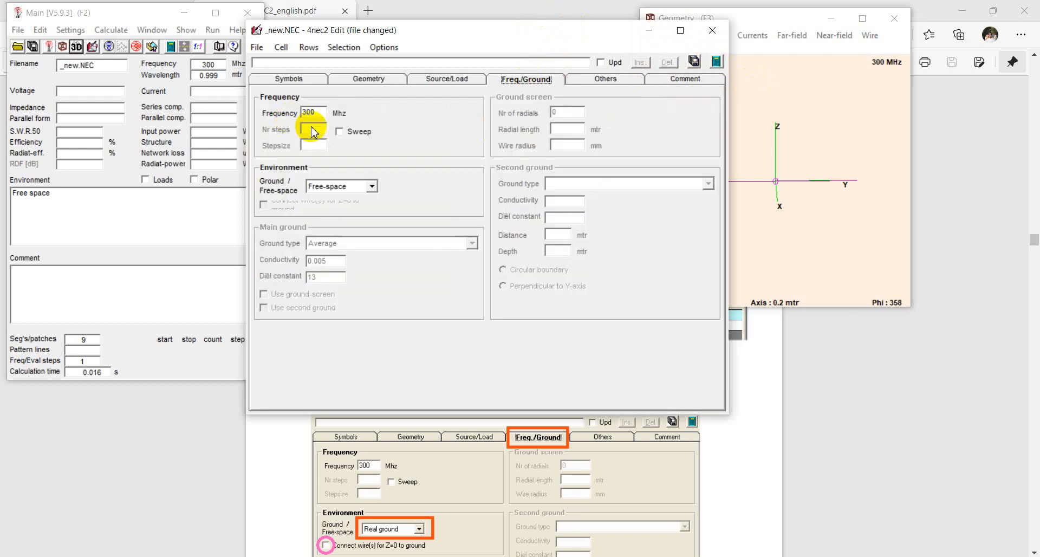
{"action": "left_click", "coordinate": [355, 187]}
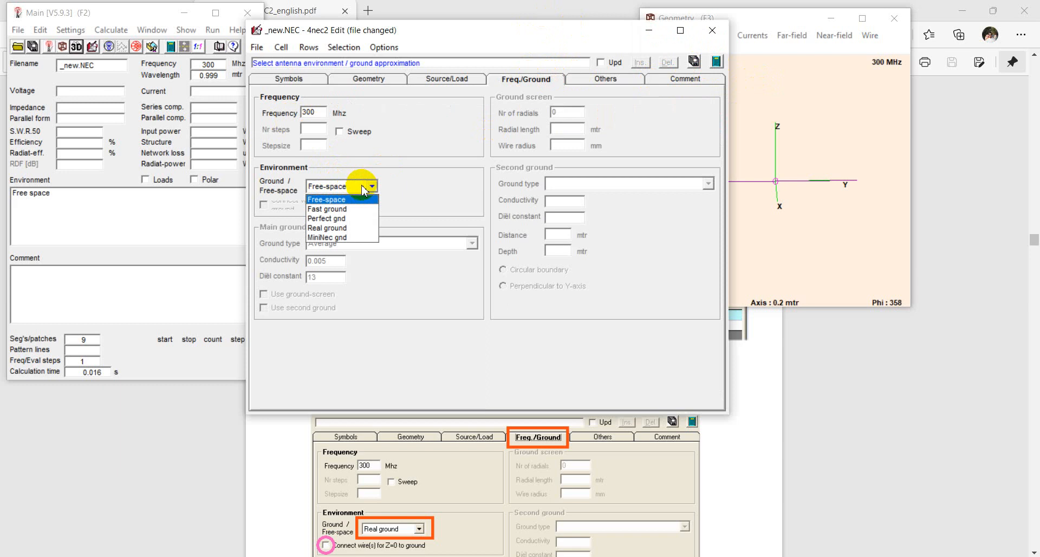
{"action": "left_click", "coordinate": [347, 228]}
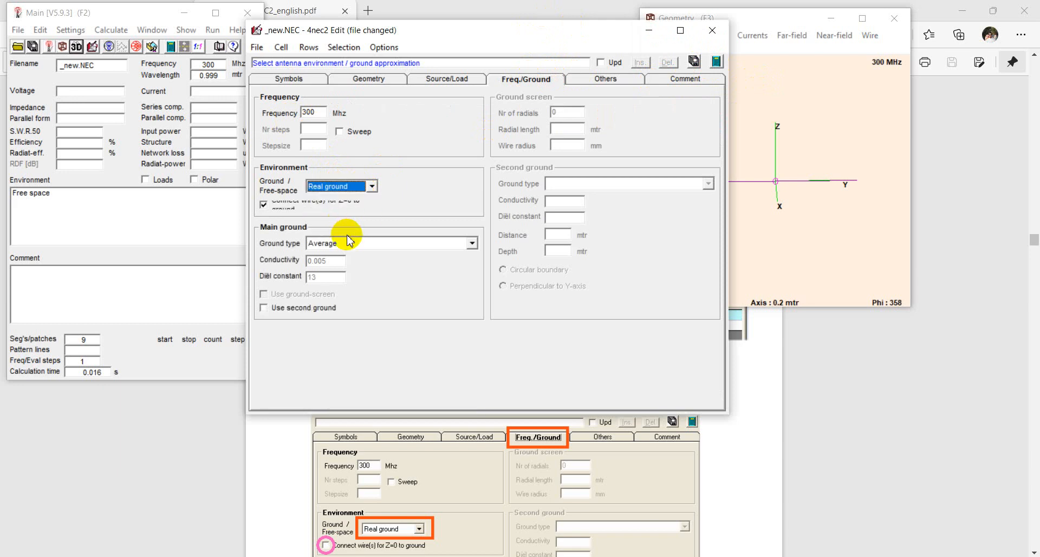
{"action": "left_click", "coordinate": [264, 204]}
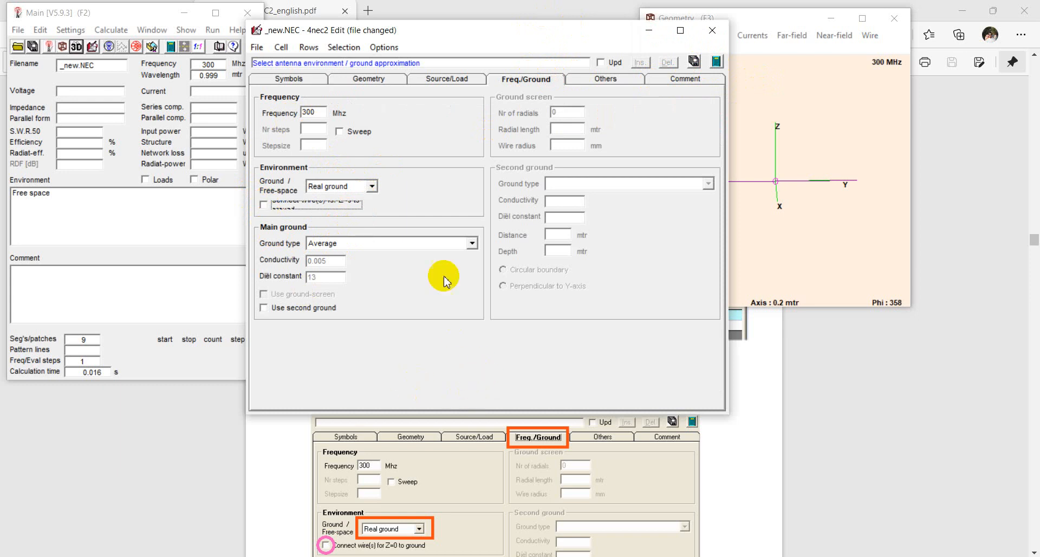
{"action": "scroll", "coordinate": [926, 499], "scroll_direction": "down", "scroll_amount": 3}
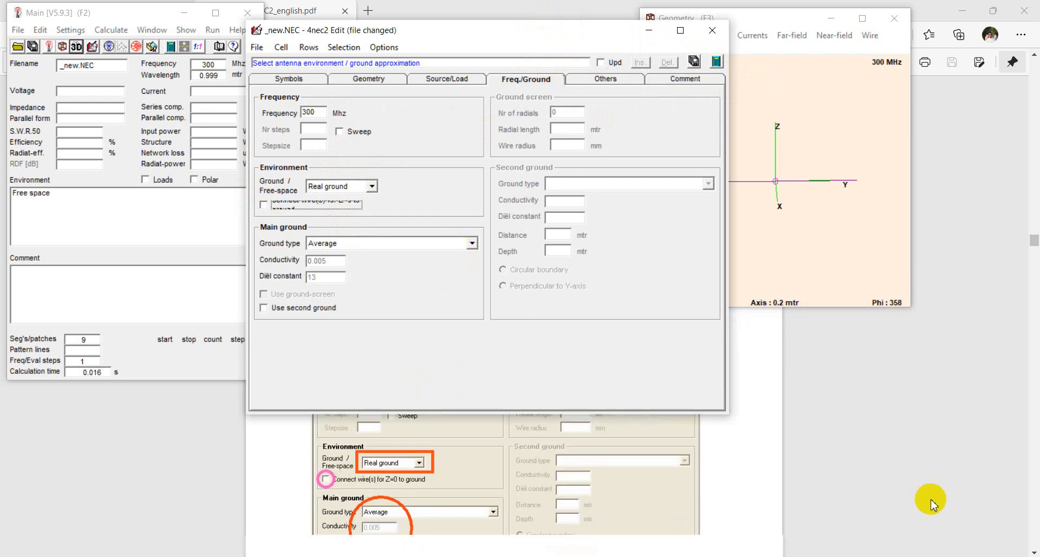
{"action": "left_click", "coordinate": [356, 248]}
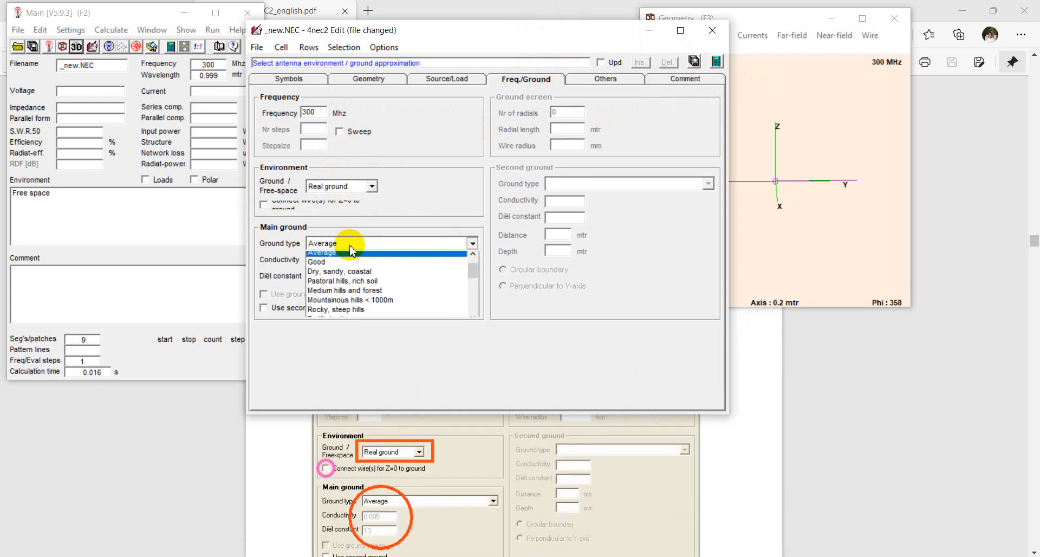
{"action": "scroll", "coordinate": [379, 279], "scroll_direction": "up", "scroll_amount": 1}
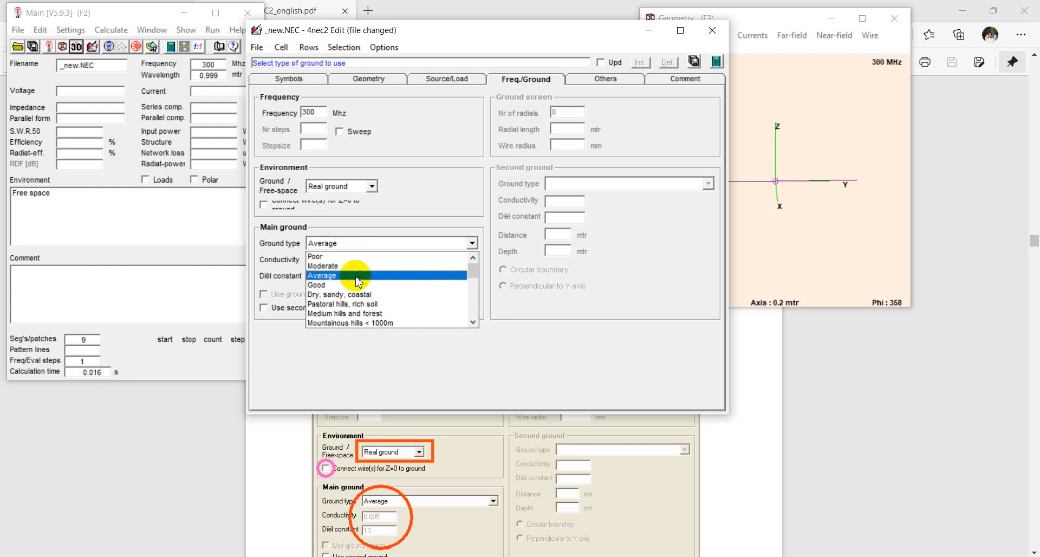
{"action": "left_click", "coordinate": [357, 277]}
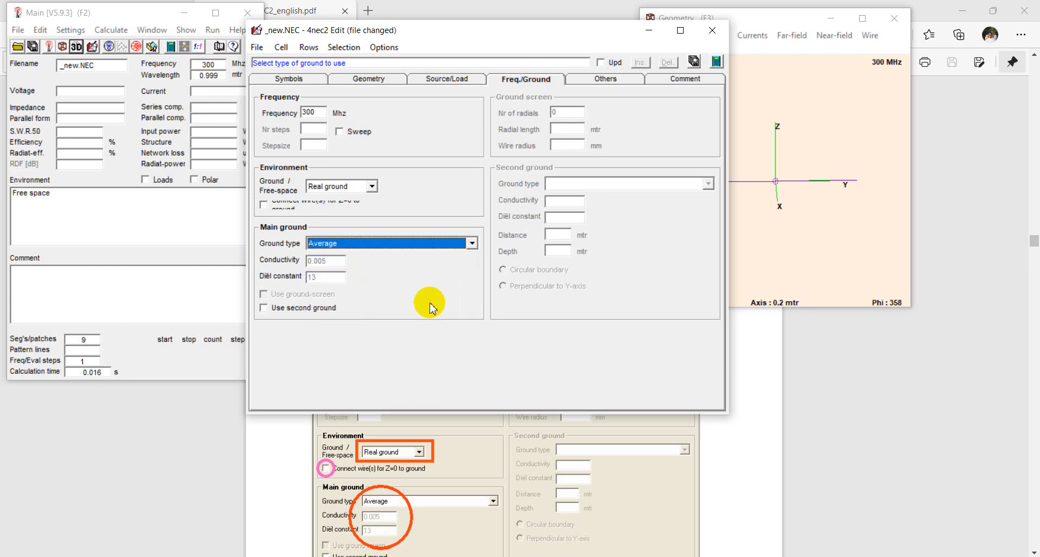
- Generate the full far-field pattern at 300 MHz with 5-degree resolution using the on-screen data
{"action": "left_click", "coordinate": [718, 64]}
{"action": "scroll", "coordinate": [889, 390], "scroll_direction": "down", "scroll_amount": 5}
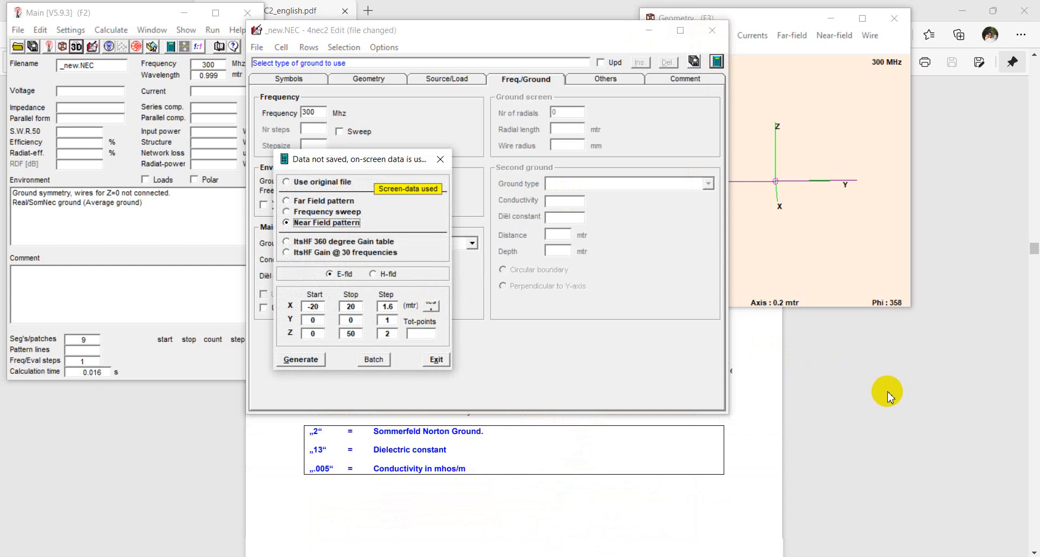
{"action": "scroll", "coordinate": [885, 392], "scroll_direction": "up", "scroll_amount": 5}
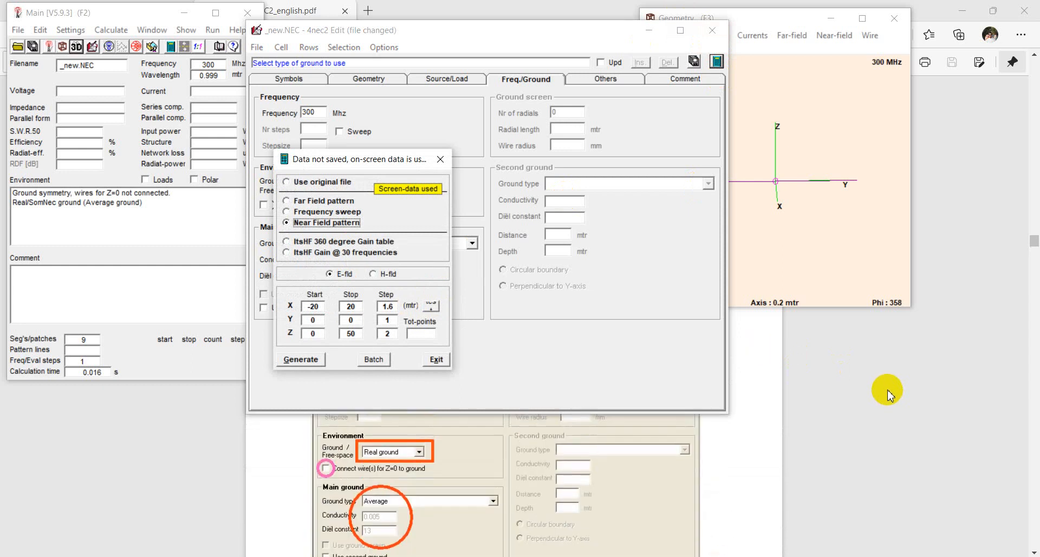
{"action": "scroll", "coordinate": [867, 390], "scroll_direction": "down", "scroll_amount": 2}
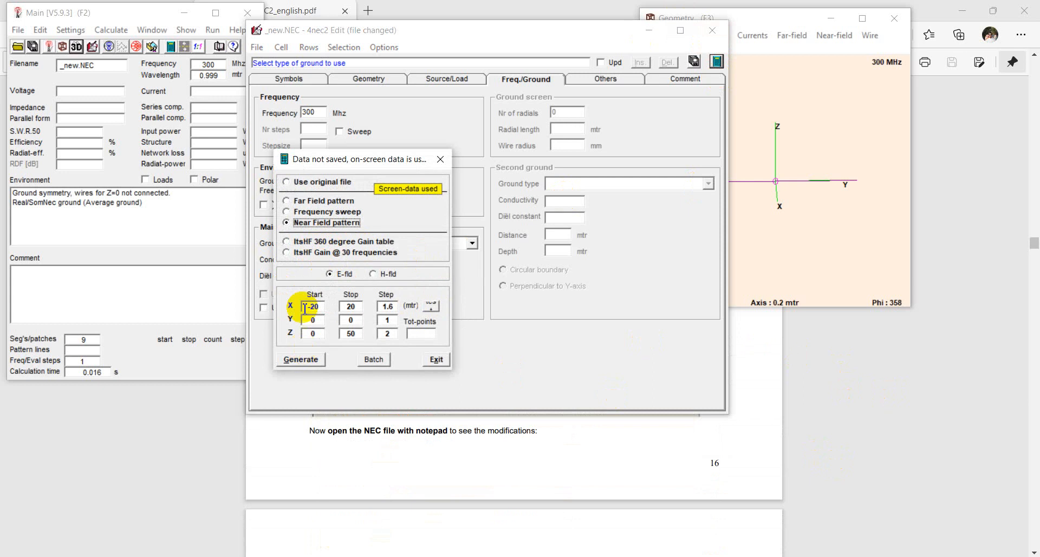
{"action": "left_click", "coordinate": [314, 202]}
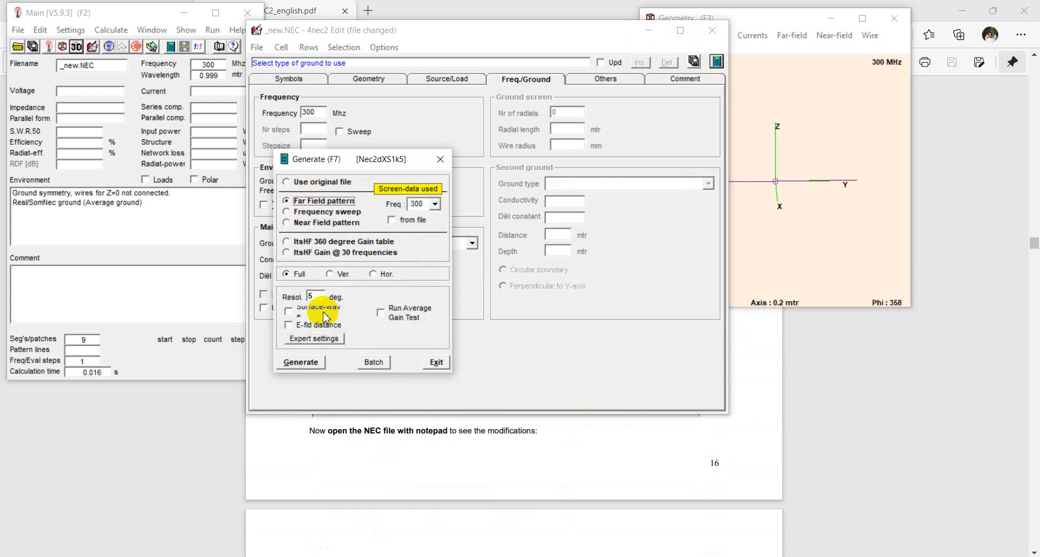
{"action": "left_click", "coordinate": [301, 362]}
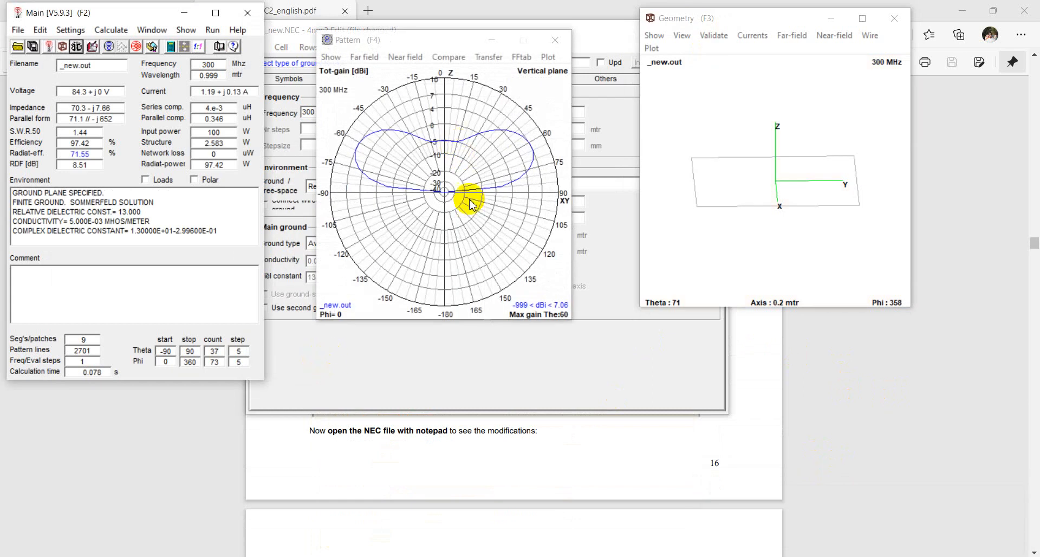
- Compare the horizontal-plane and vertical-plane far-field patterns, and probe the vertical-plane gain at 60 degrees
{"action": "left_click", "coordinate": [533, 128]}
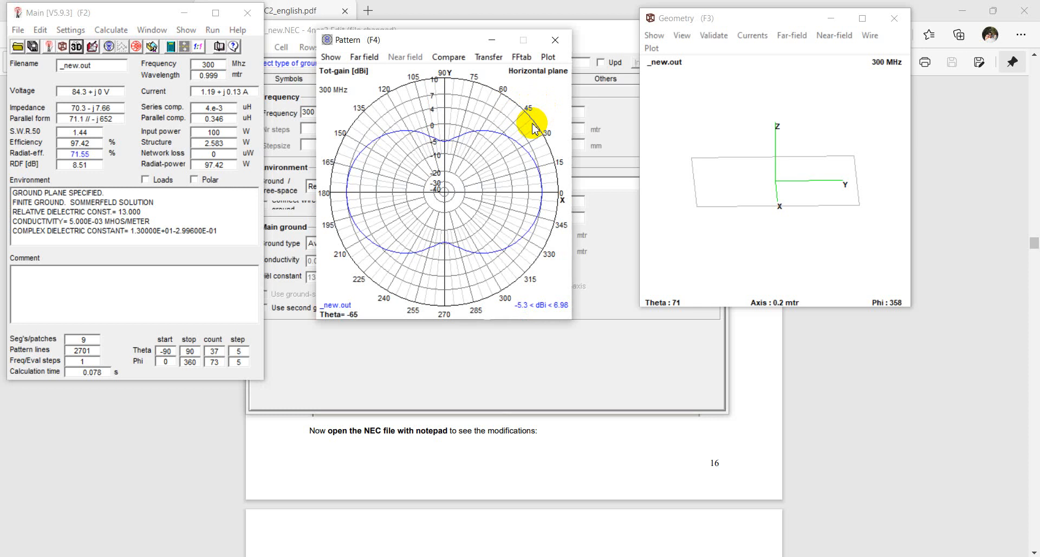
{"action": "left_click", "coordinate": [534, 128]}
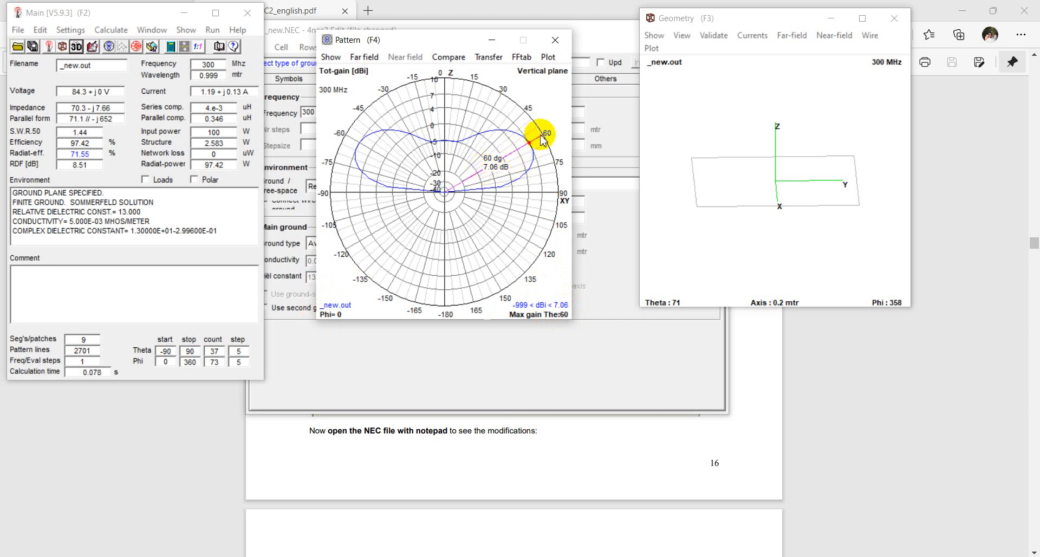
{"action": "left_click", "coordinate": [493, 127]}
{"action": "left_click_drag", "start_coordinate": [493, 126], "coordinate": [530, 151]}
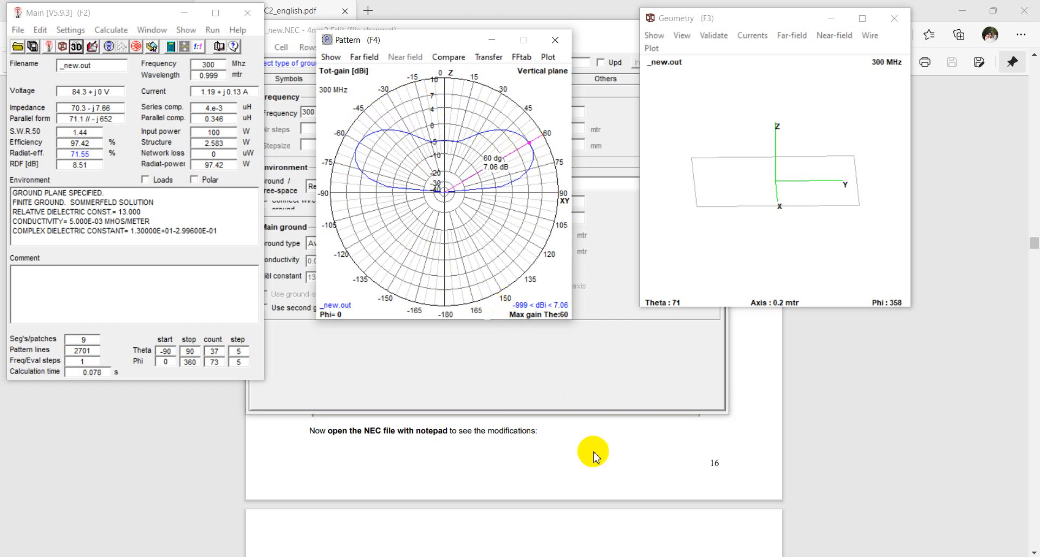
- Rerun the full 300 MHz far-field calculation at 5-degree resolution to check the angle of maximum gain
{"action": "left_click", "coordinate": [584, 376]}
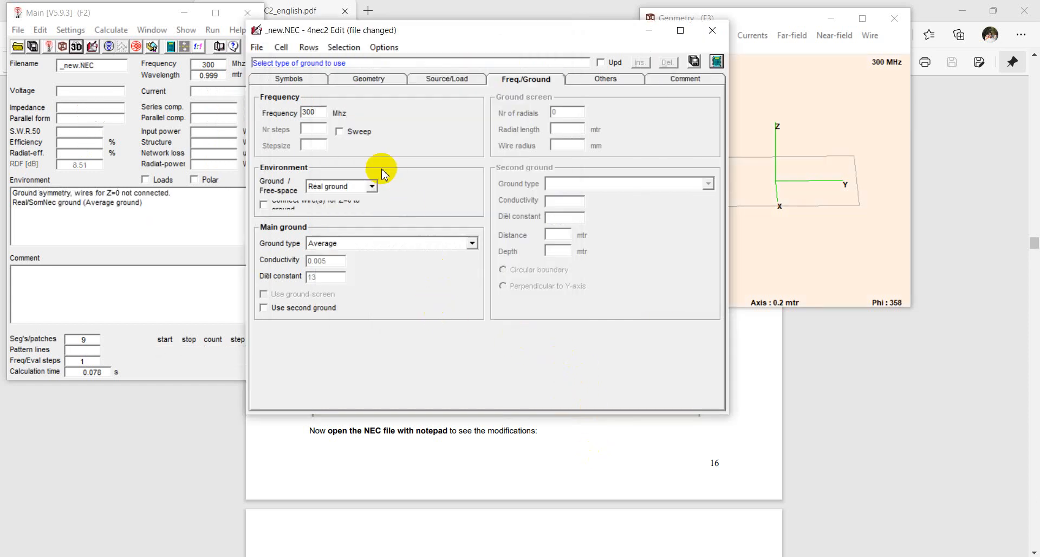
{"action": "left_click", "coordinate": [716, 61]}
{"action": "left_click", "coordinate": [307, 212]}
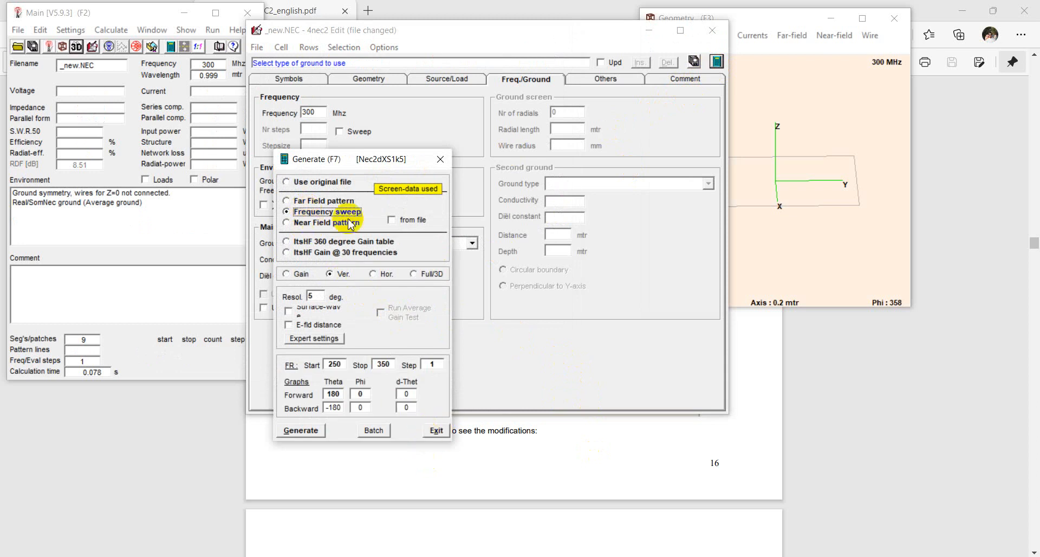
{"action": "left_click", "coordinate": [335, 202]}
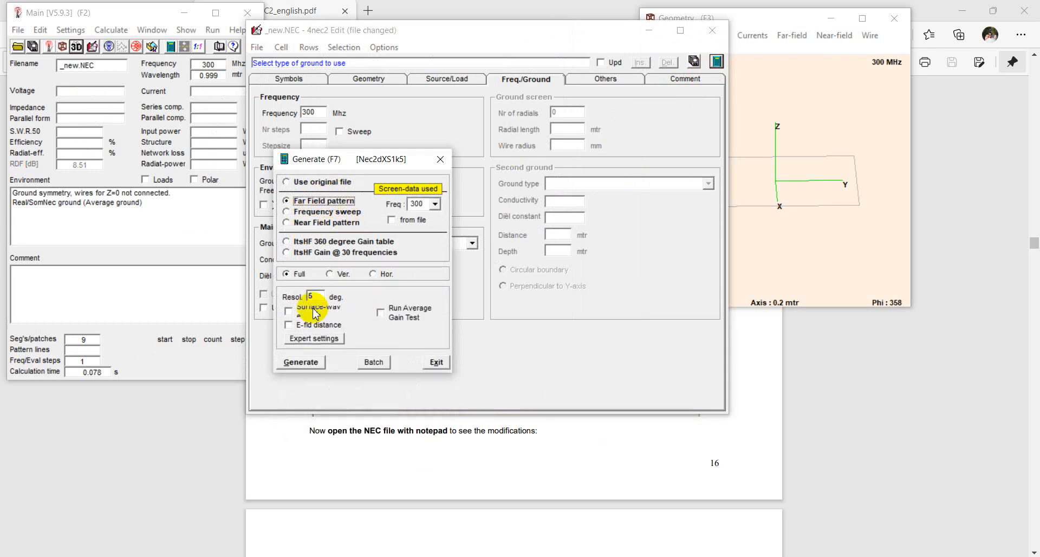
{"action": "left_click", "coordinate": [301, 362]}
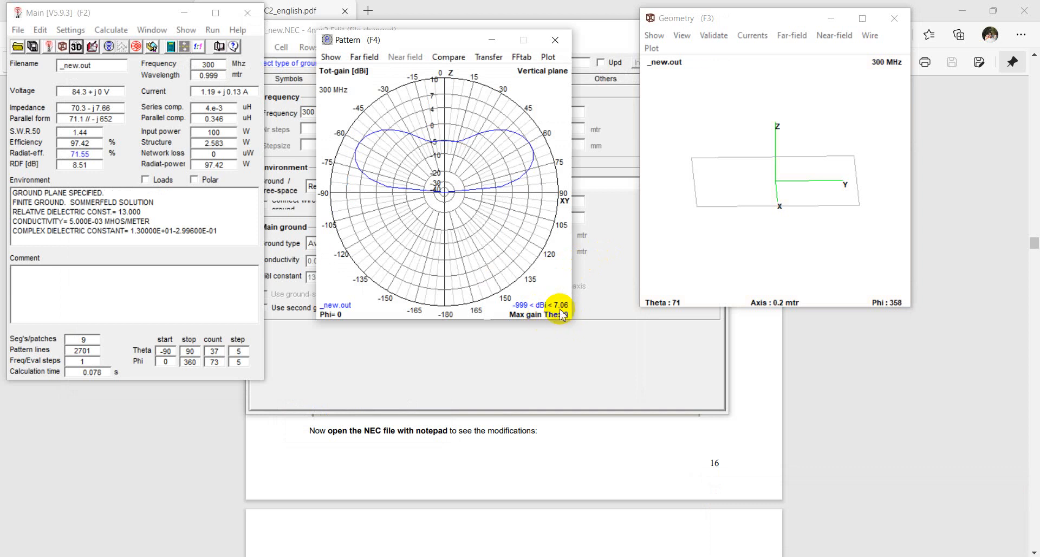
- Generate a vertical frequency sweep from 250 to 350 MHz in 1 MHz steps, with forward theta 60 and phi 0
{"action": "left_click", "coordinate": [611, 267]}
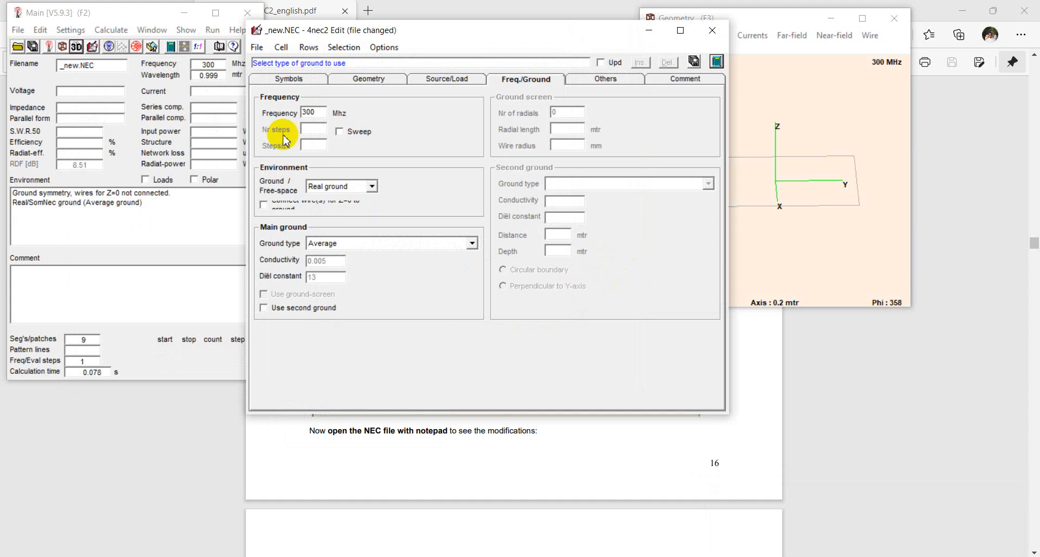
{"action": "left_click", "coordinate": [716, 61]}
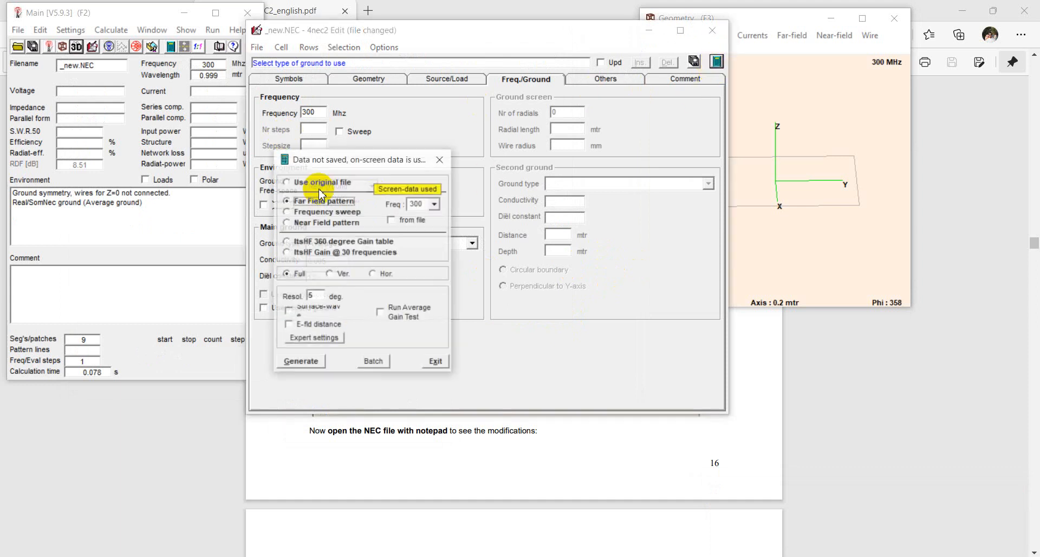
{"action": "left_click", "coordinate": [310, 215]}
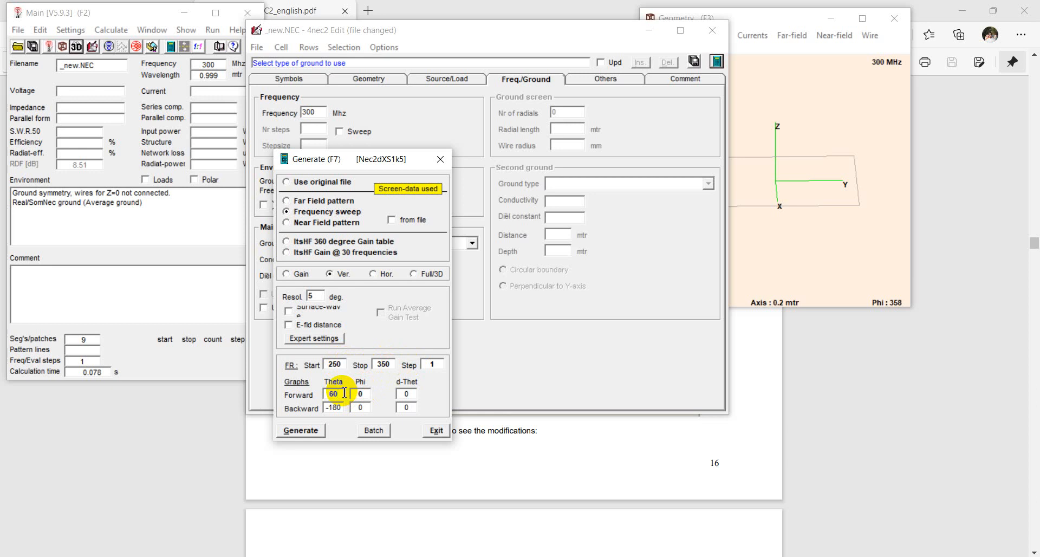
{"action": "left_click", "coordinate": [345, 393]}
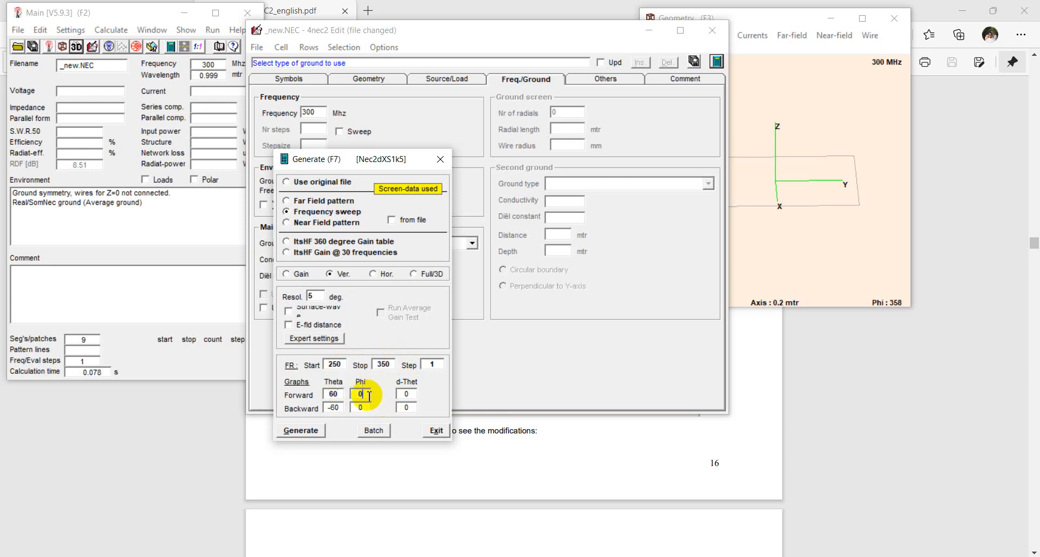
{"action": "left_click", "coordinate": [369, 395]}
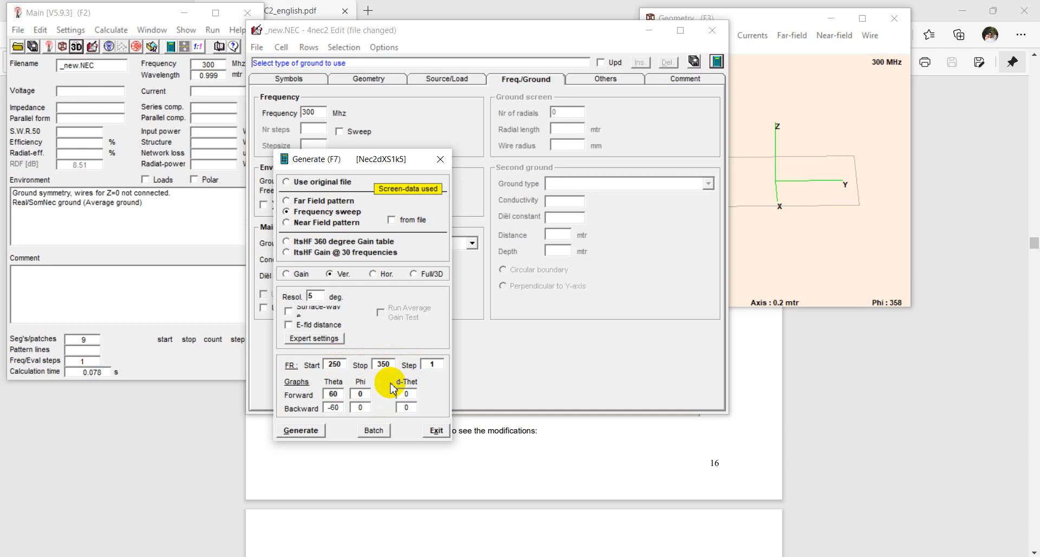
{"action": "left_click", "coordinate": [301, 430]}
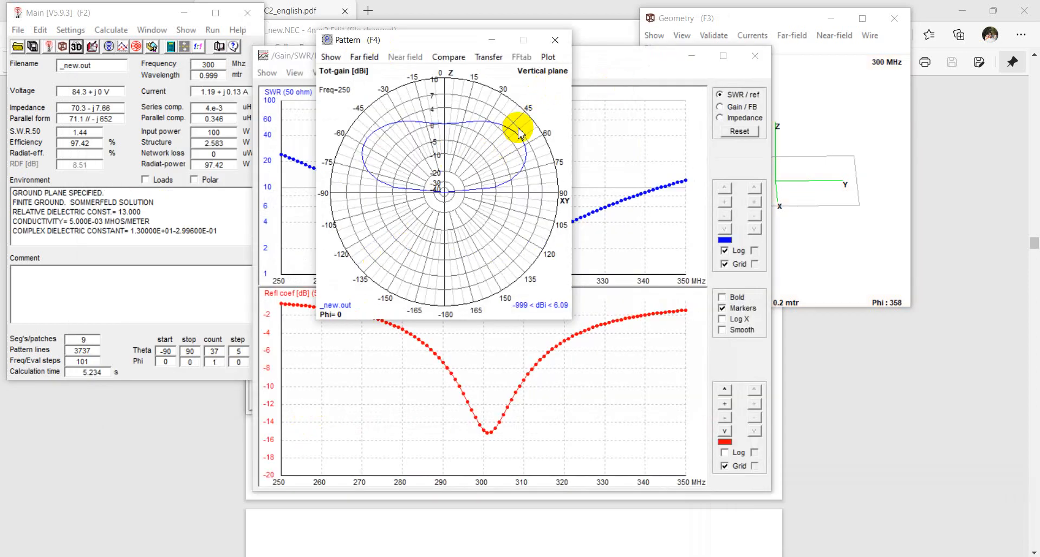
- Try to switch the sweep's far-field pattern view, and bring the SWR and reflection coefficient graphs to the front
{"action": "left_click", "coordinate": [560, 100]}
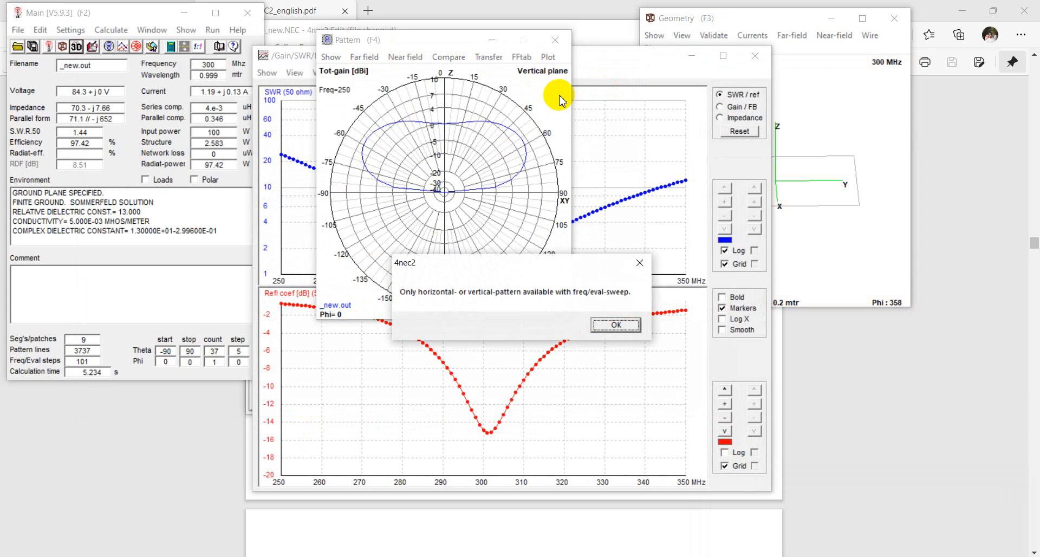
{"action": "left_click", "coordinate": [621, 325]}
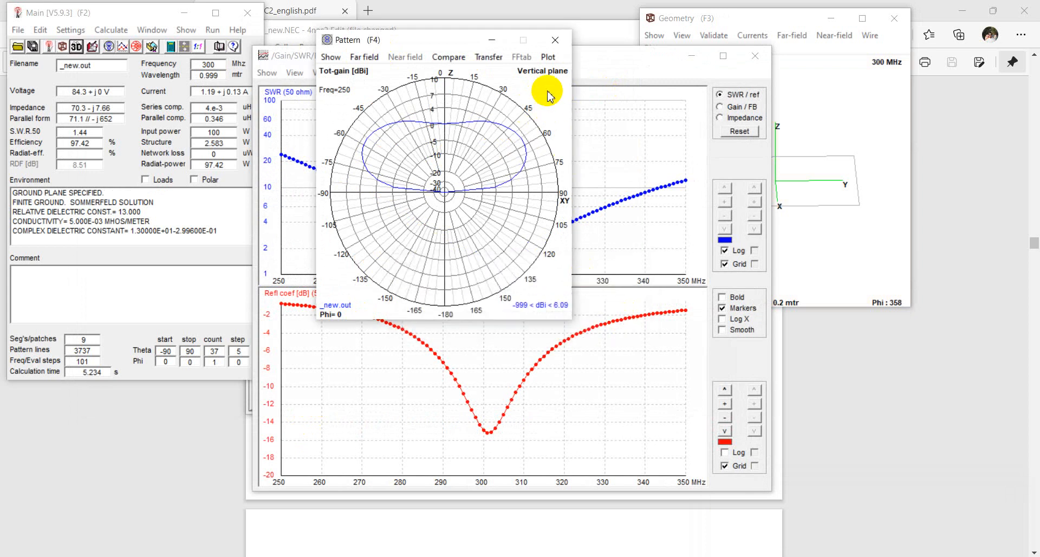
{"action": "left_click", "coordinate": [623, 56]}
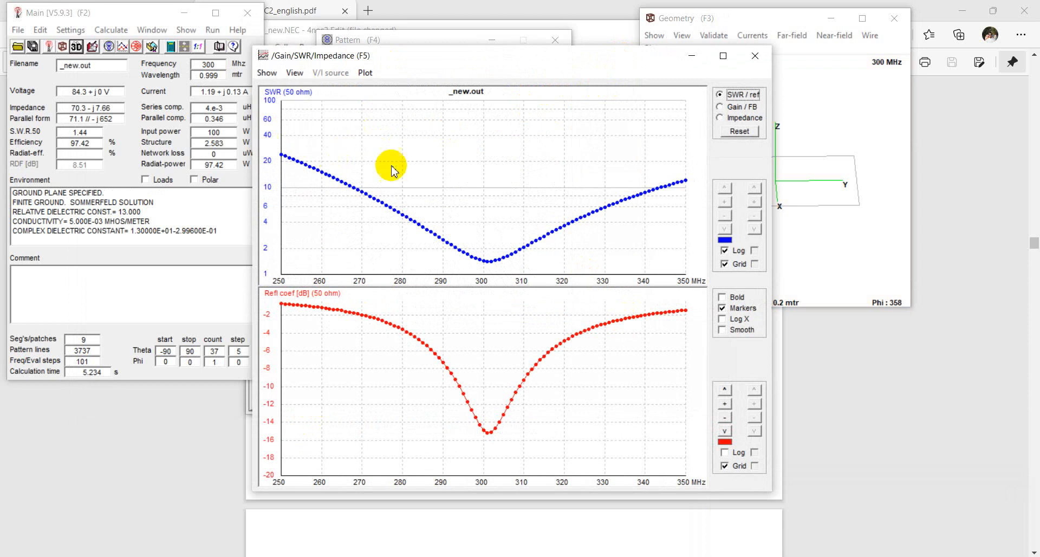
- Probe the SWR and reflection coefficient at 300 MHz, examine the gain and impedance sweep graphs, and close the result windows
{"action": "left_click", "coordinate": [484, 223]}
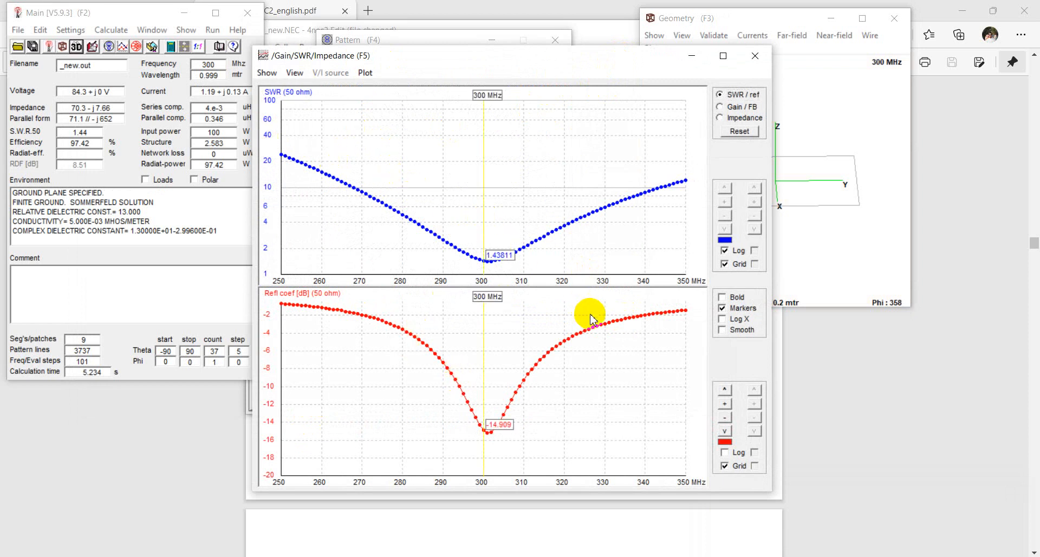
{"action": "left_click", "coordinate": [723, 107]}
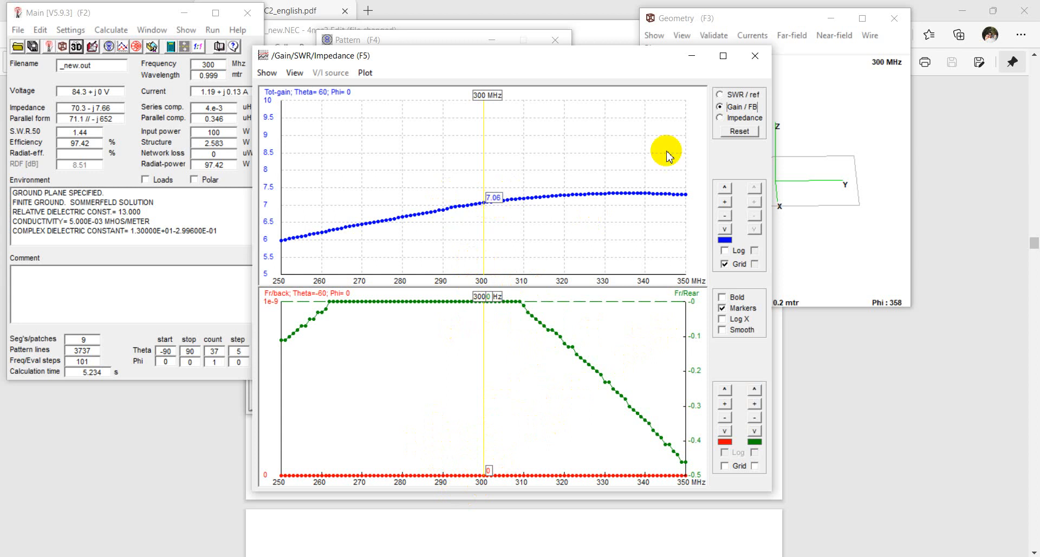
{"action": "left_click", "coordinate": [721, 118]}
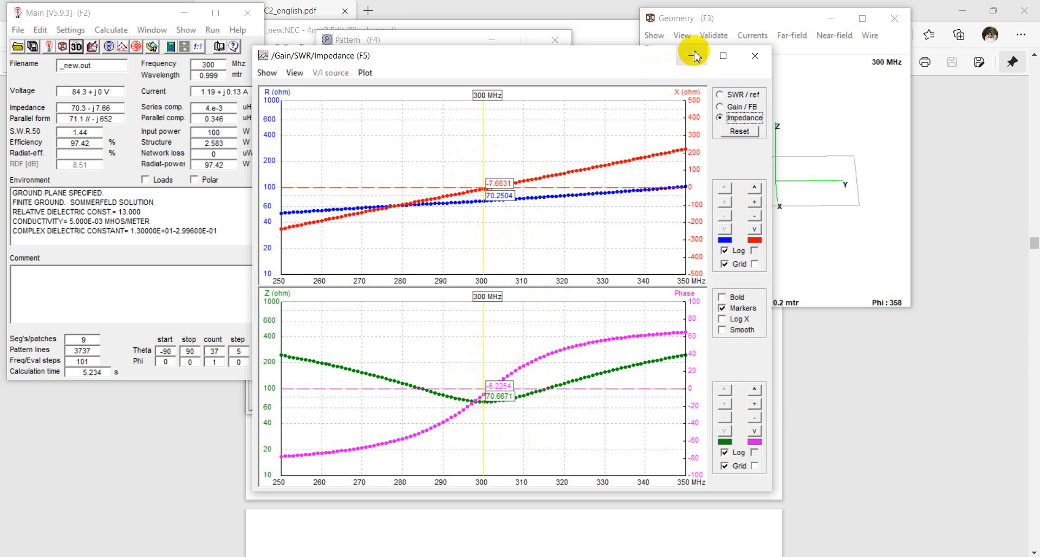
{"action": "left_click", "coordinate": [755, 55]}
{"action": "left_click", "coordinate": [555, 40]}
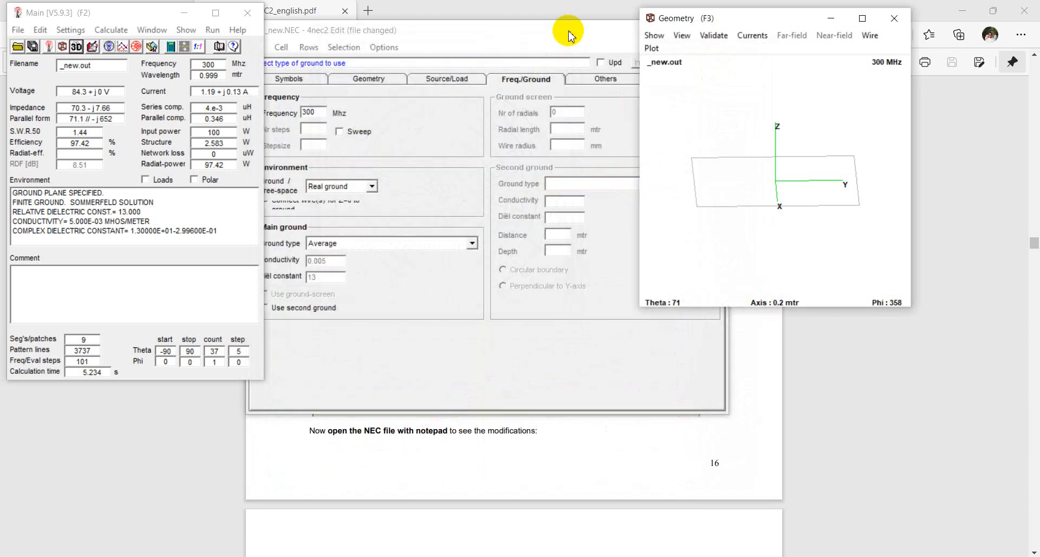
- Generate the E-field near-field pattern for X from -20 to 20 m and Z from 0 to 50 m, and close its plot
{"action": "left_click", "coordinate": [607, 67]}
{"action": "left_click", "coordinate": [717, 61]}
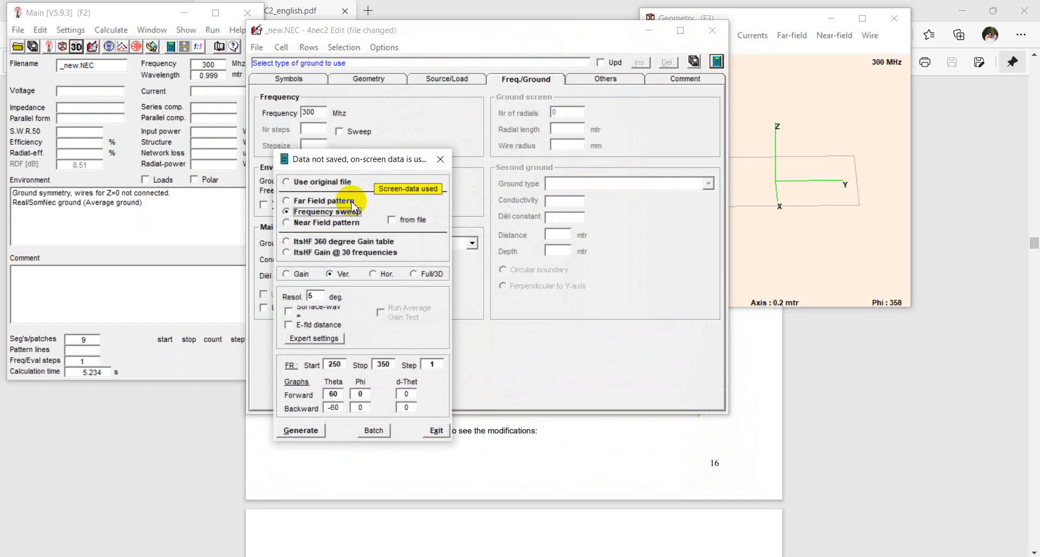
{"action": "left_click", "coordinate": [325, 222]}
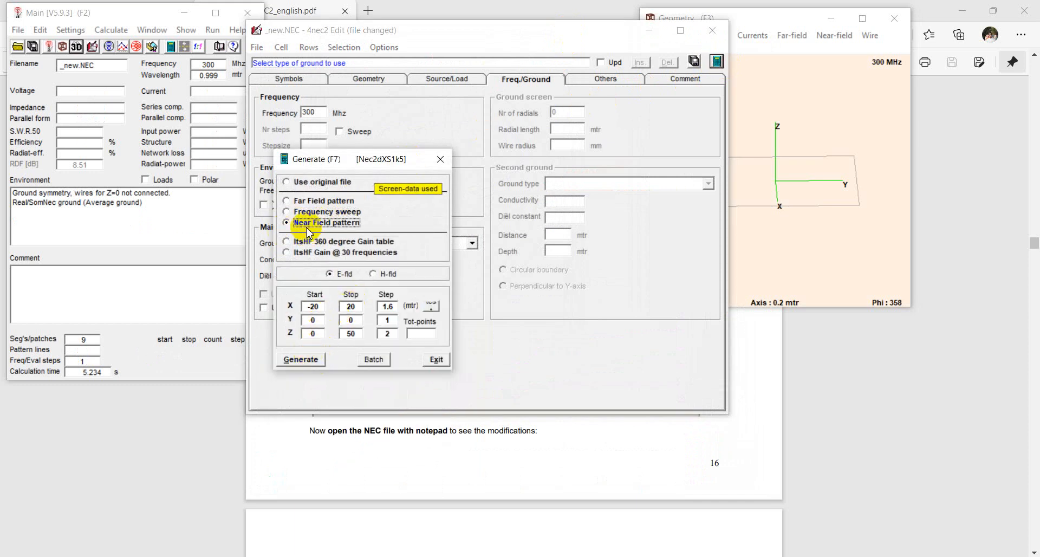
{"action": "left_click", "coordinate": [301, 360]}
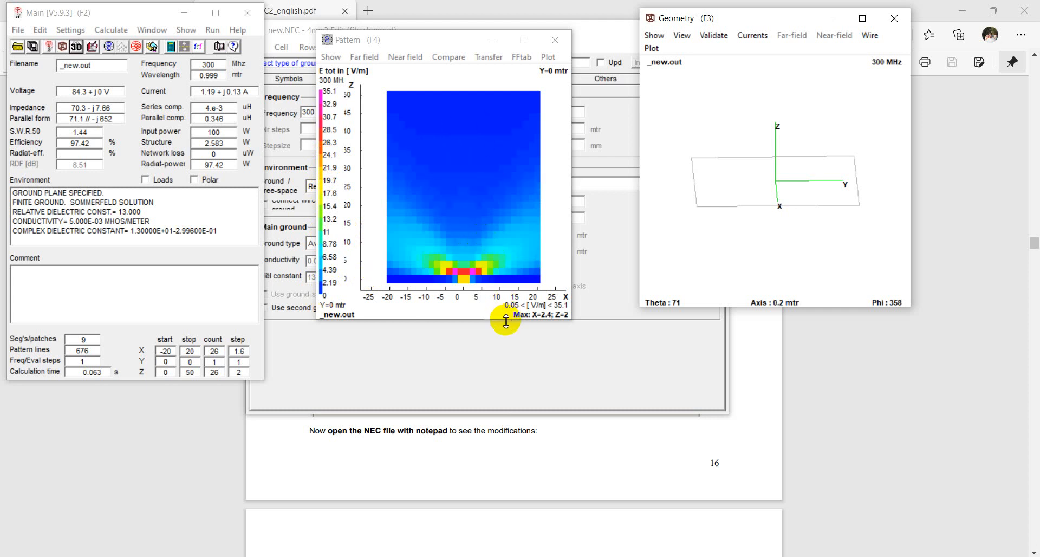
{"action": "left_click", "coordinate": [558, 49]}
- Rerun the vertical frequency sweep from 250 to 350 MHz in 1 MHz steps at 5-degree resolution
{"action": "left_click_drag", "start_coordinate": [779, 216], "coordinate": [831, 235]}
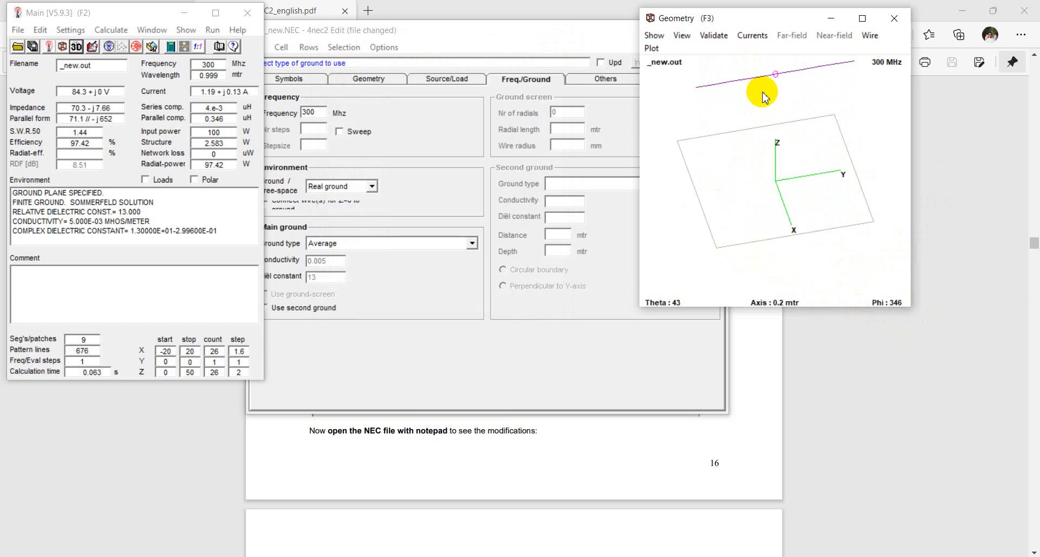
{"action": "left_click_drag", "start_coordinate": [785, 74], "coordinate": [780, 112]}
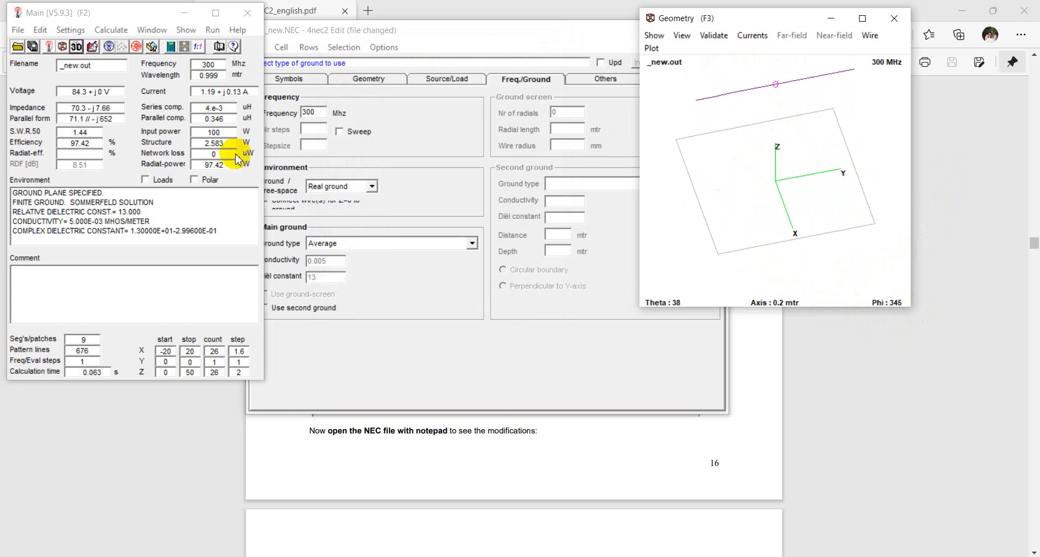
{"action": "left_click", "coordinate": [526, 31]}
{"action": "left_click", "coordinate": [721, 62]}
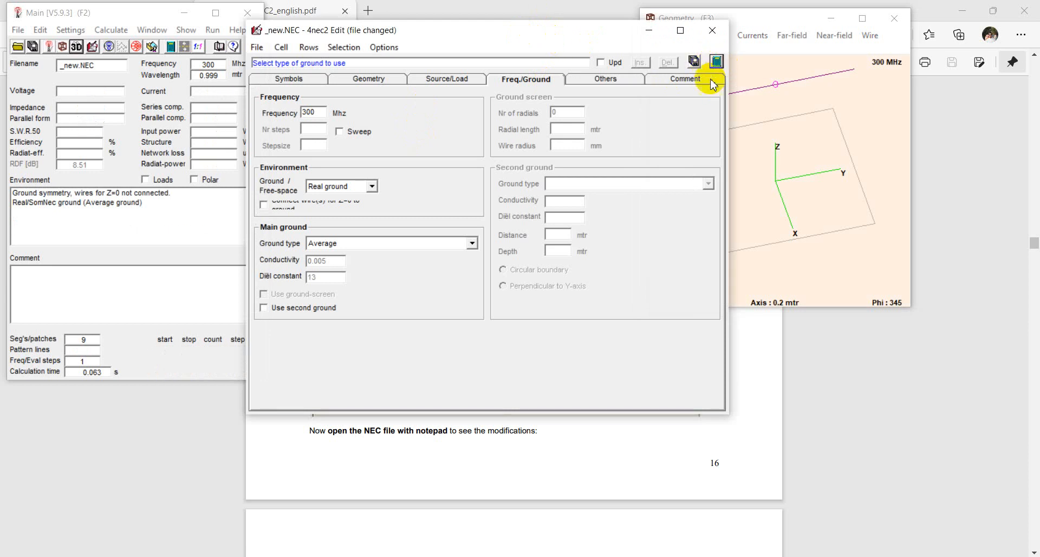
{"action": "left_click", "coordinate": [327, 211]}
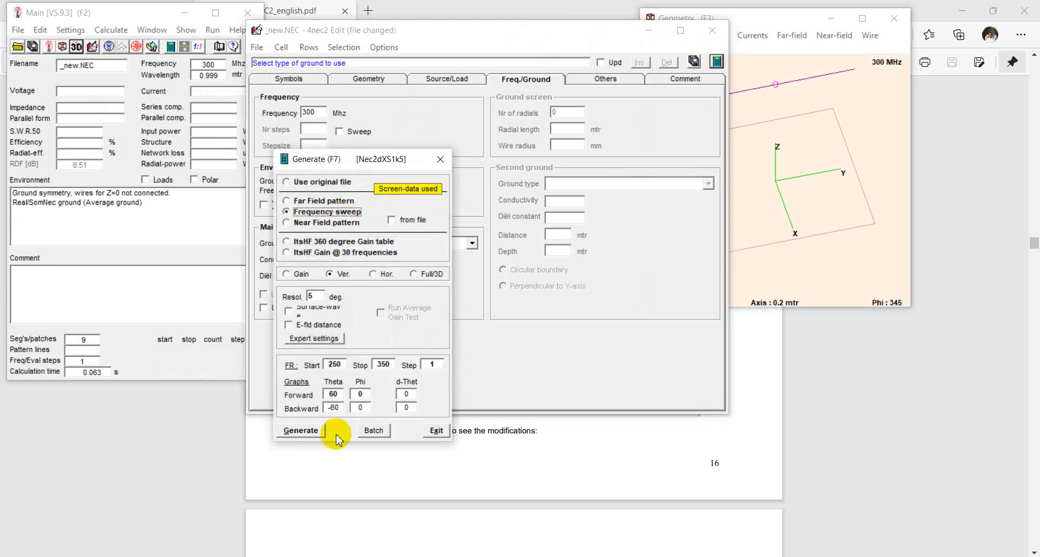
{"action": "left_click", "coordinate": [311, 429]}
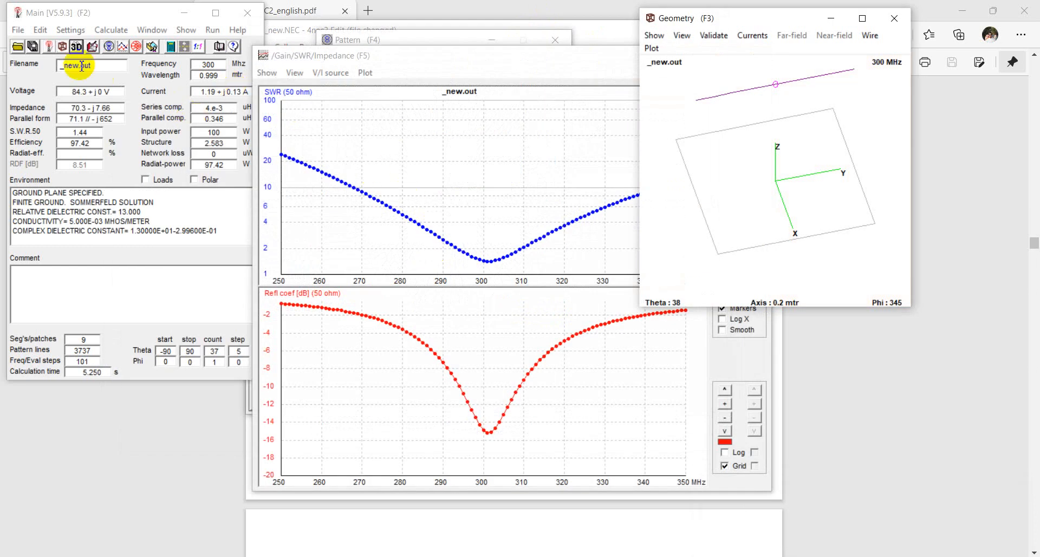
- Inspect the dipole over ground in the 3D viewer, showing its segments and switching back to the plain structure
{"action": "left_click", "coordinate": [76, 46]}
{"action": "left_click_drag", "start_coordinate": [369, 250], "coordinate": [495, 253]}
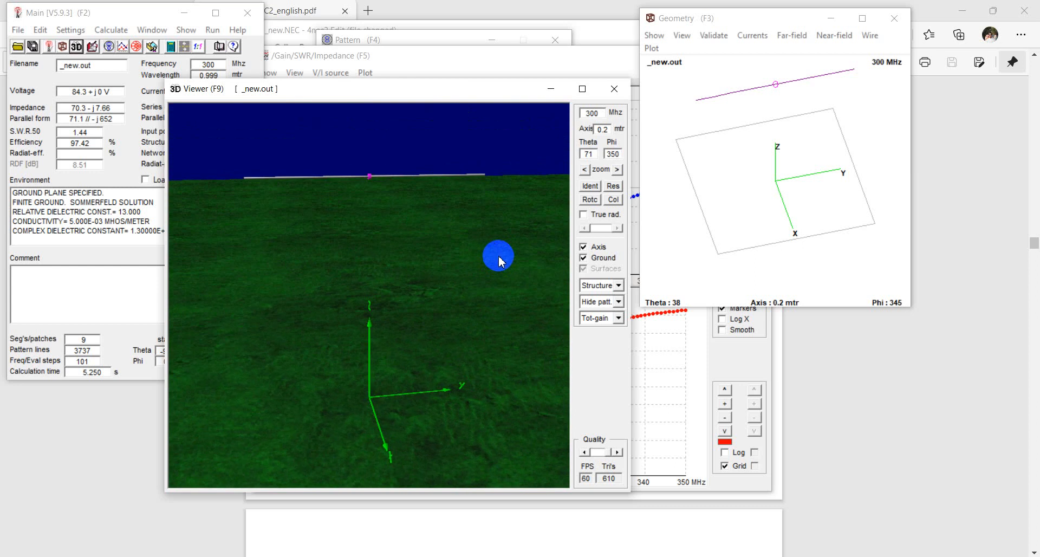
{"action": "left_click", "coordinate": [595, 285]}
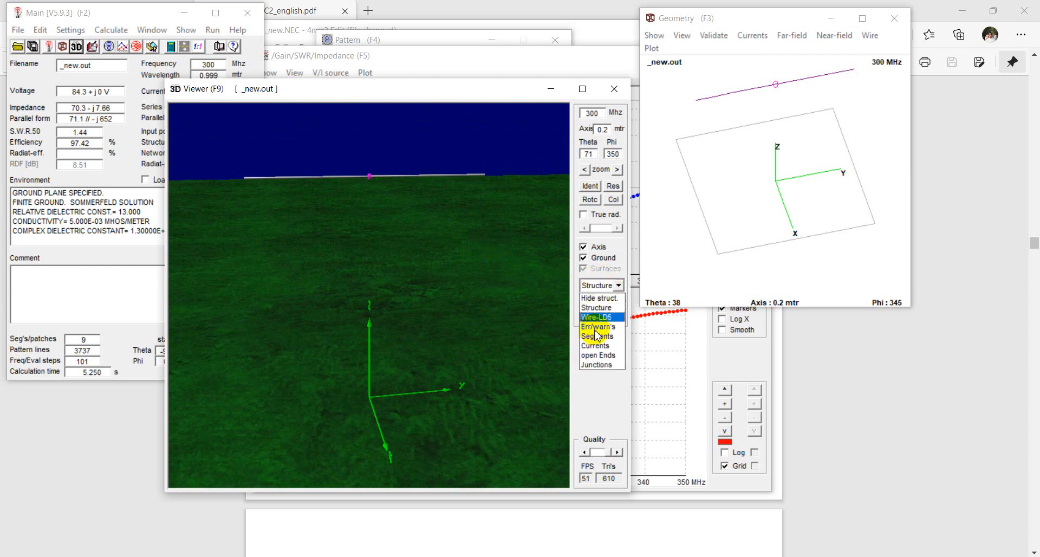
{"action": "left_click", "coordinate": [596, 337]}
{"action": "left_click_drag", "start_coordinate": [409, 262], "coordinate": [381, 210]}
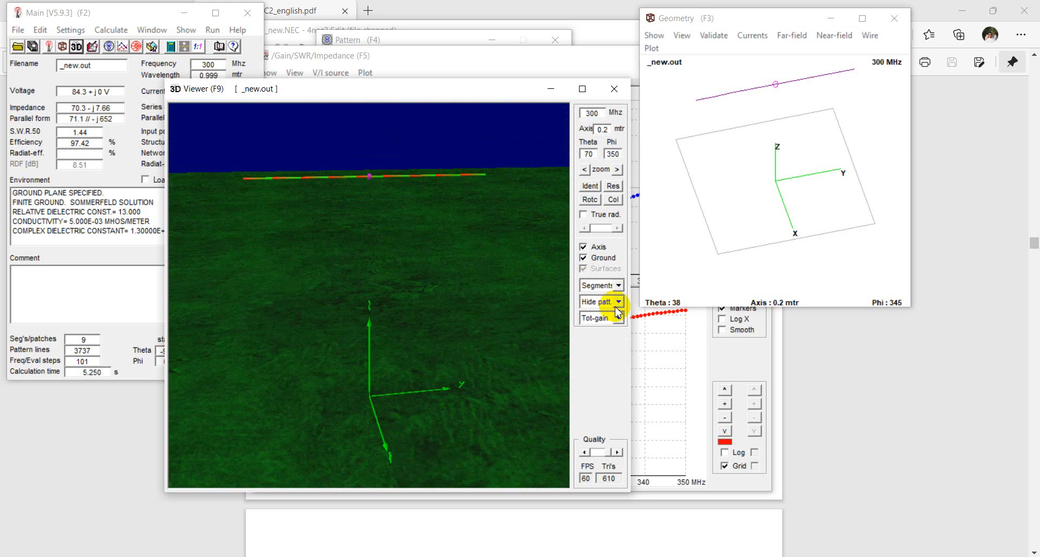
{"action": "left_click", "coordinate": [619, 286]}
{"action": "left_click", "coordinate": [599, 295]}
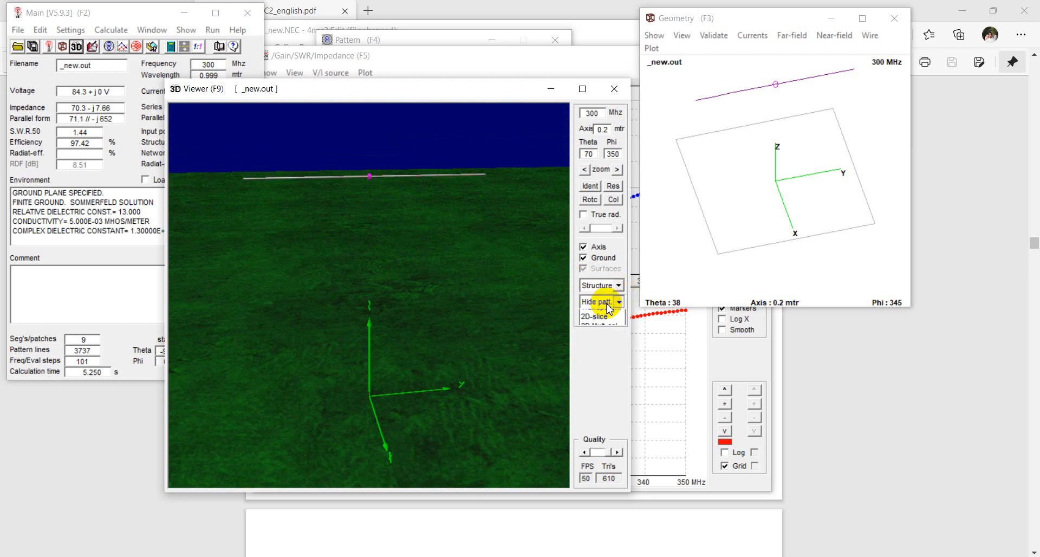
- Show the multi-color radiation pattern in the 3D viewer, examine it from the side, and close the viewer
{"action": "left_click", "coordinate": [603, 302]}
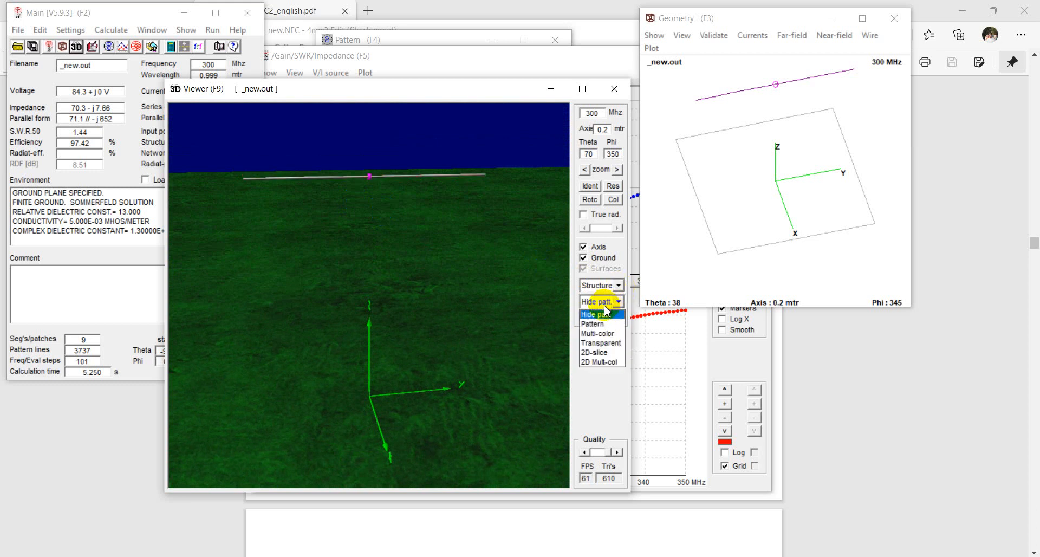
{"action": "left_click", "coordinate": [597, 333]}
{"action": "left_click_drag", "start_coordinate": [531, 314], "coordinate": [494, 410]}
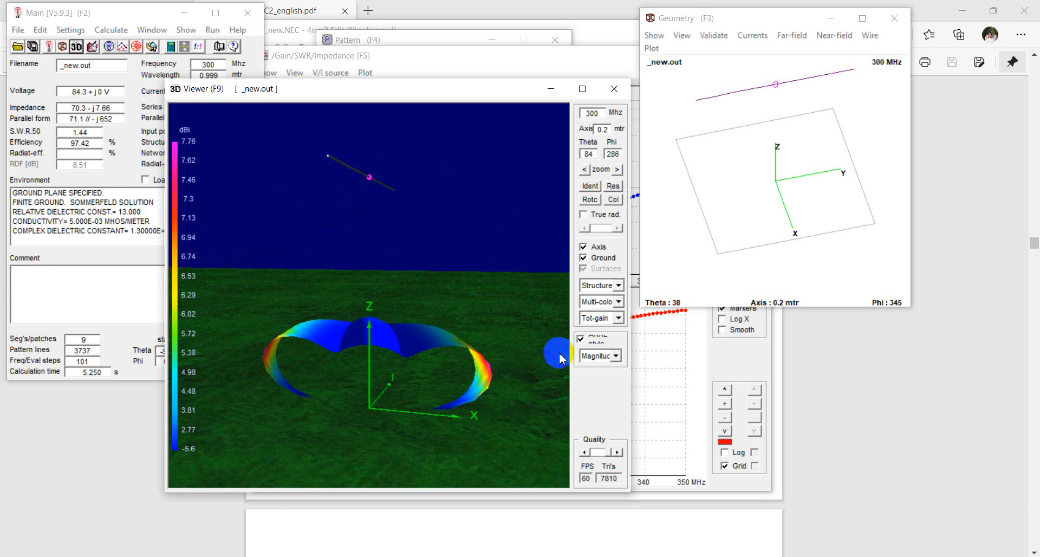
{"action": "left_click", "coordinate": [625, 88]}
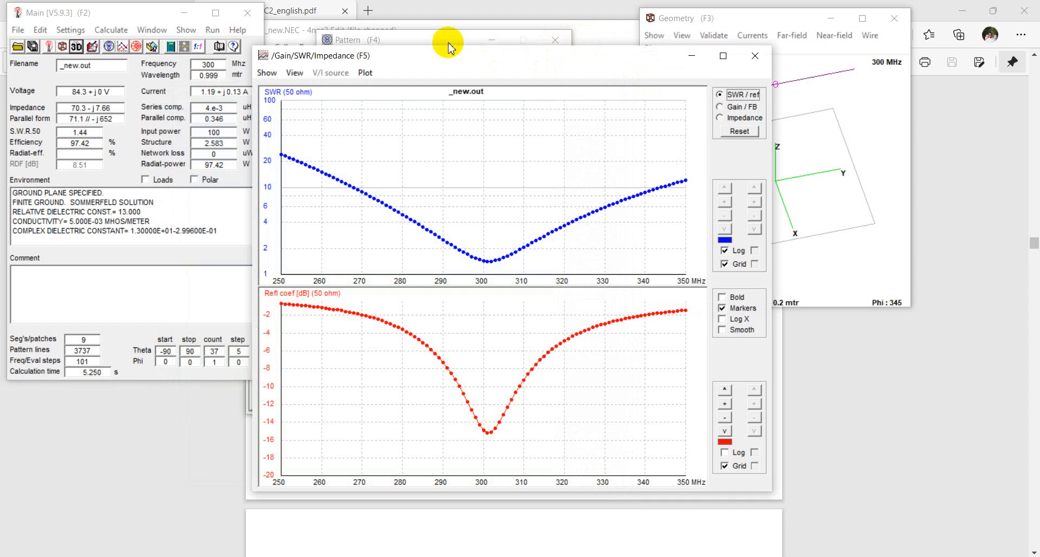
- Close the sweep graph and far-field pattern windows and return to the antenna editor without starting another calculation
{"action": "left_click", "coordinate": [755, 58]}
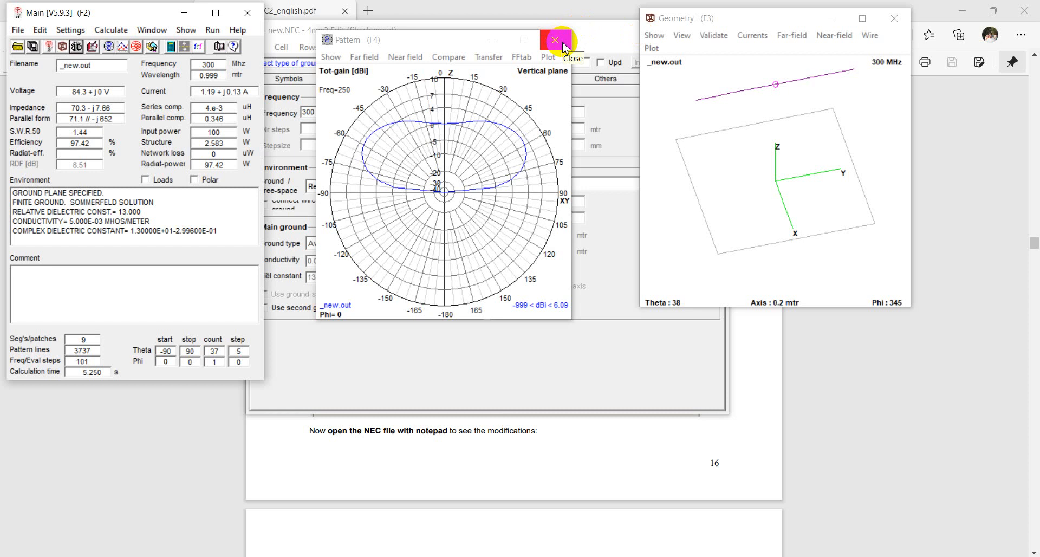
{"action": "left_click", "coordinate": [615, 28]}
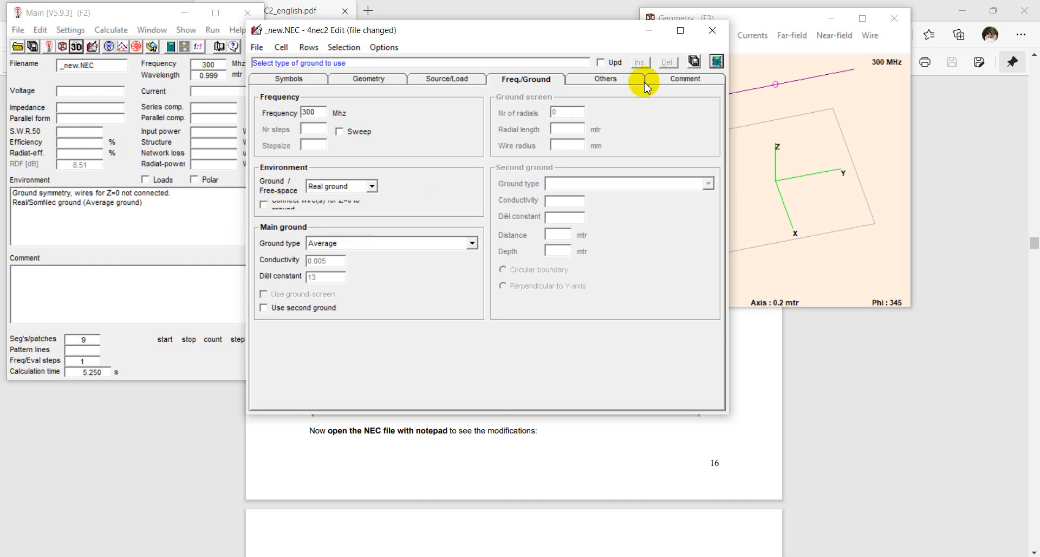
{"action": "left_click", "coordinate": [717, 61]}
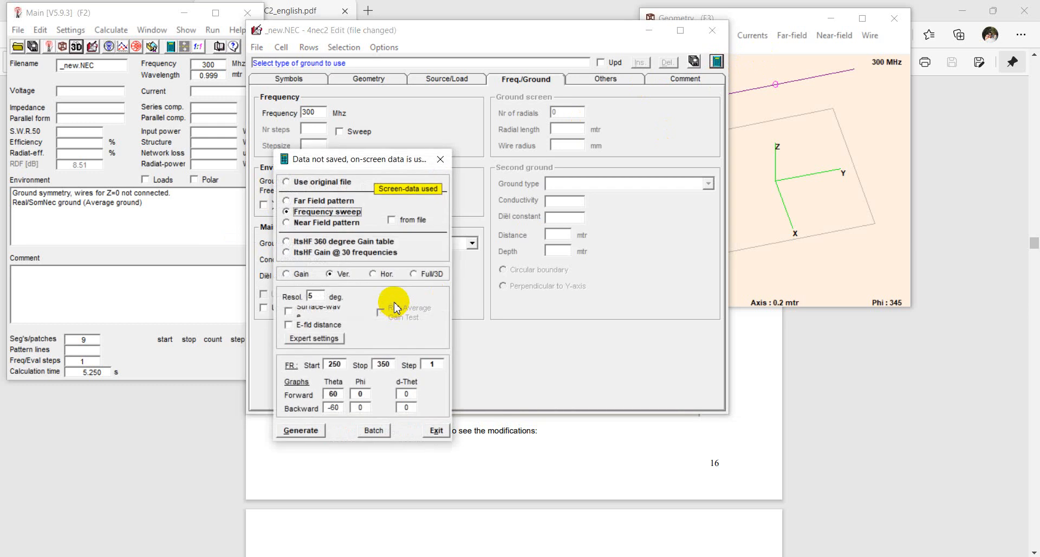
{"action": "left_click", "coordinate": [441, 159]}
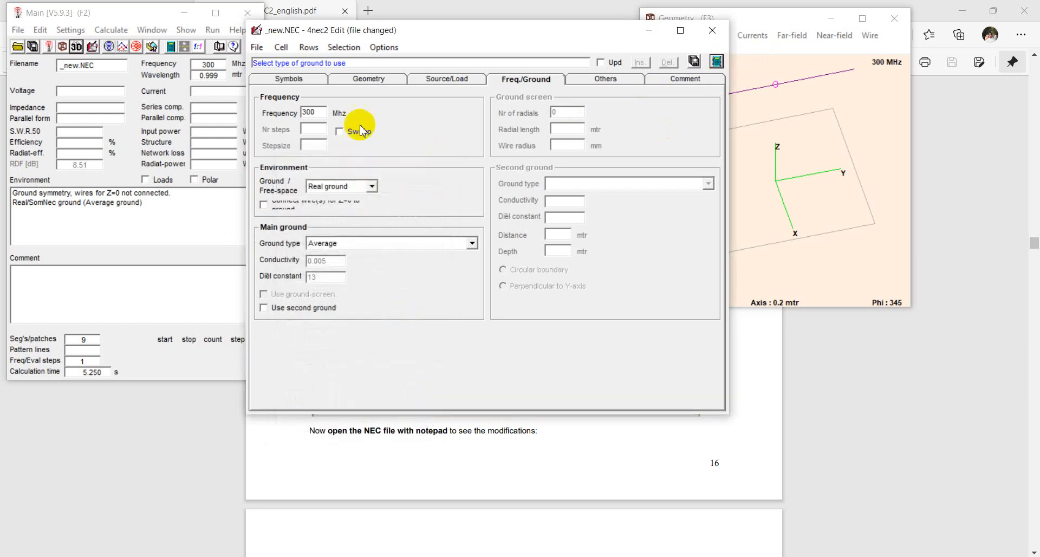
- Save the model as "Dipole Antenna_Over the Ground_T2.nec" in the models folder, and close the editor and geometry windows
{"action": "left_click", "coordinate": [257, 49]}
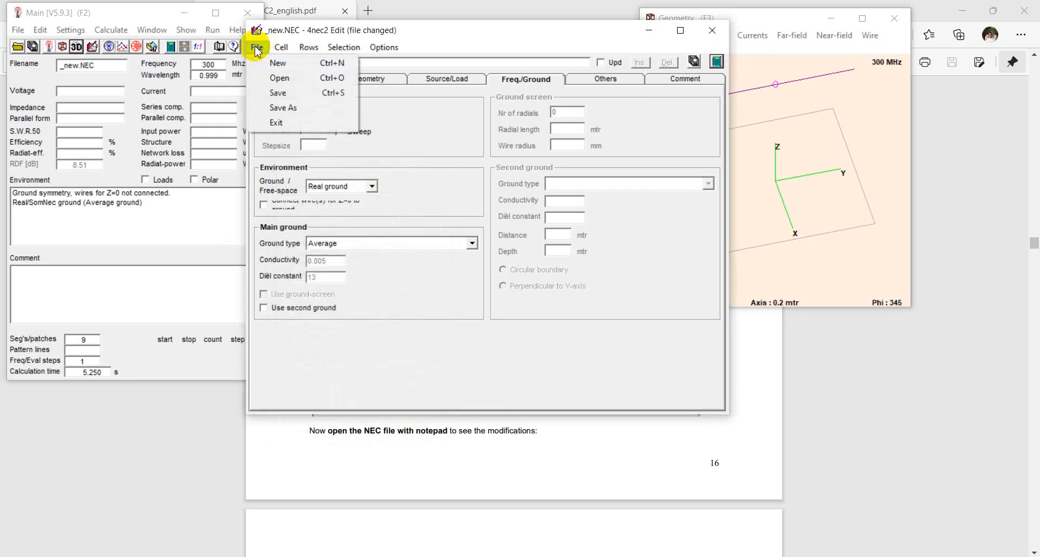
{"action": "left_click", "coordinate": [306, 108]}
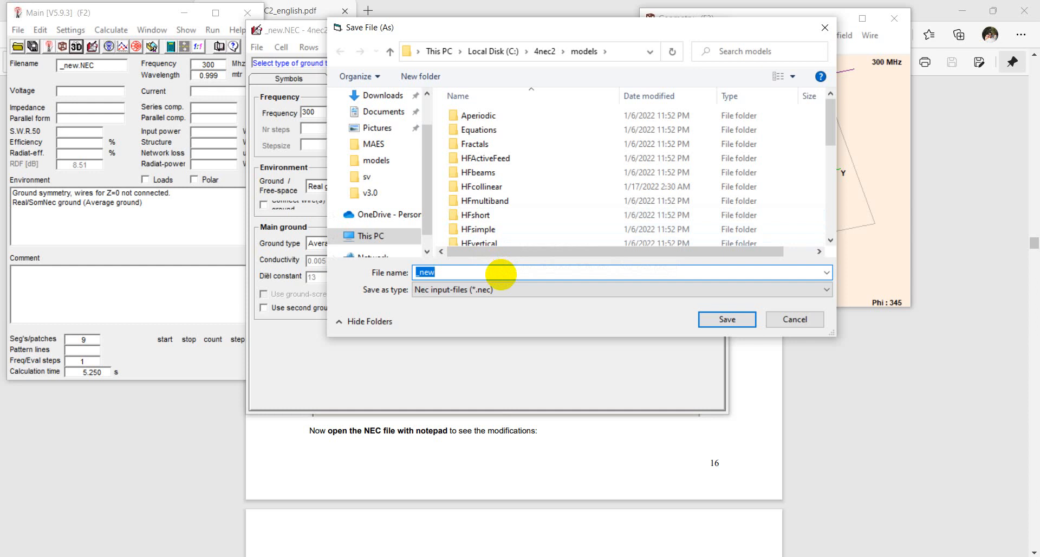
{"action": "type", "text": "Dipole"}
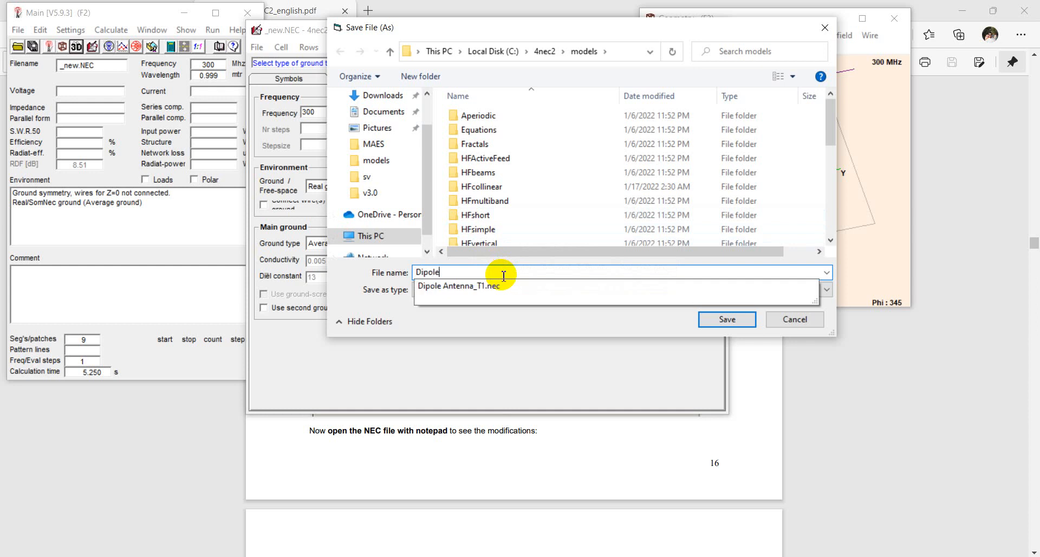
{"action": "key", "text": "Down"}
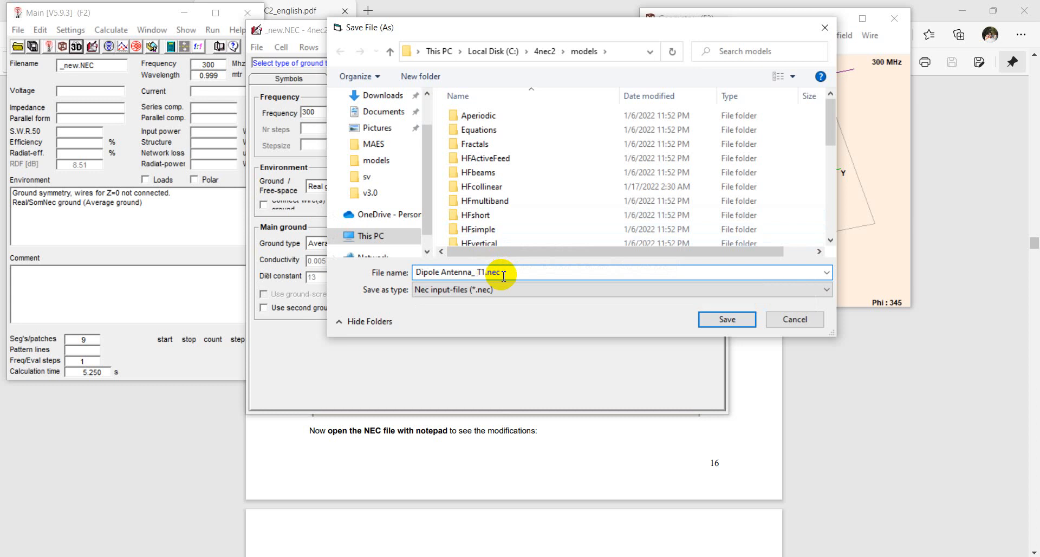
{"action": "key", "text": "BackSpace"}
{"action": "type", "text": "Over the Ground_T2"}
{"action": "key", "text": "Return"}
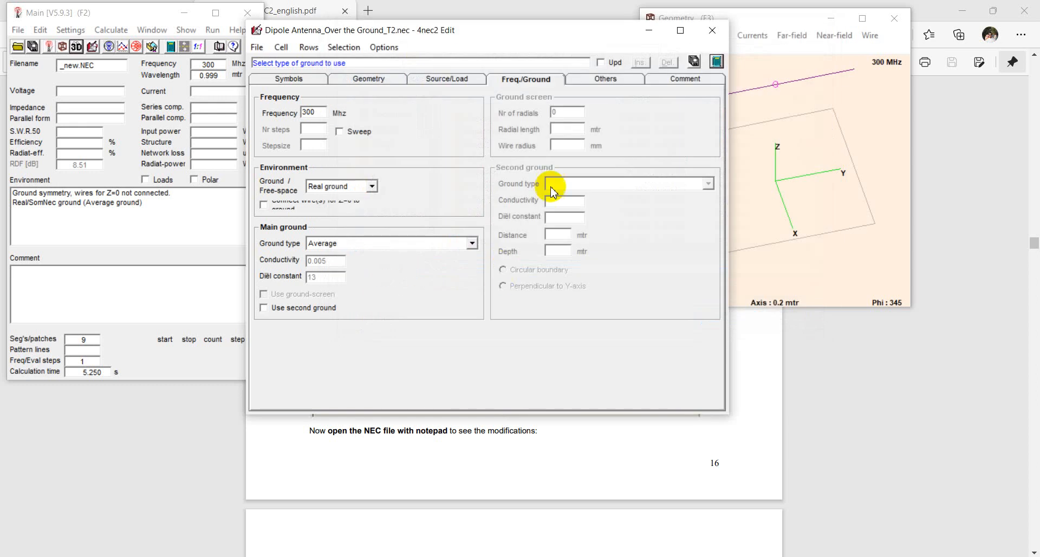
{"action": "left_click", "coordinate": [709, 30]}
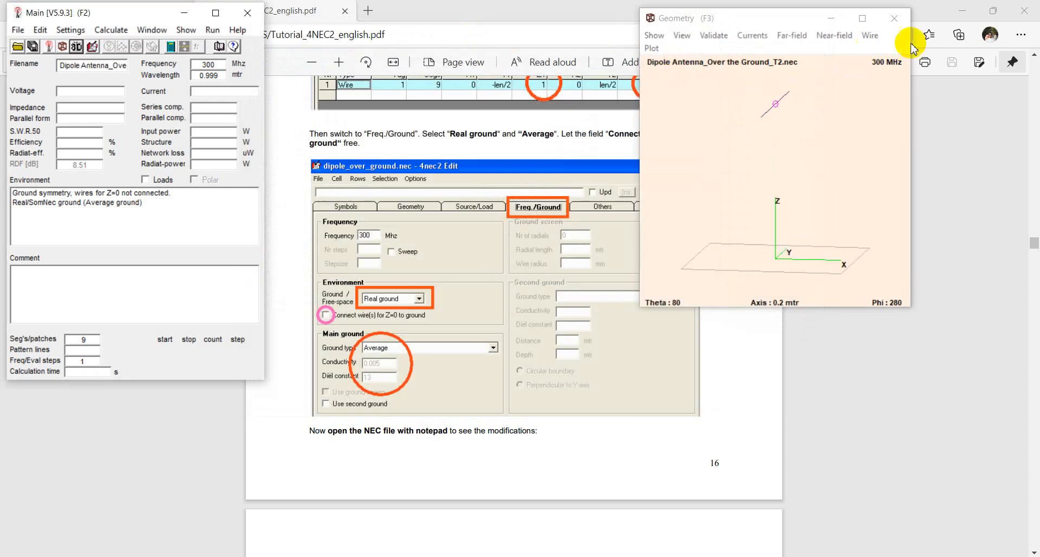
{"action": "left_click", "coordinate": [901, 18]}
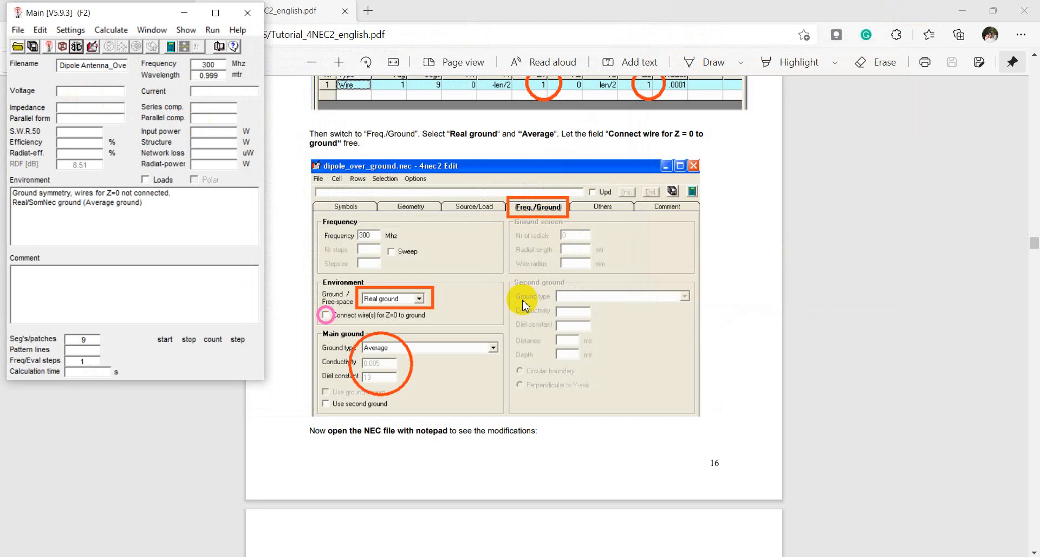
- Review the tutorial's sections on the ground card, far-field and near-field simulation, and sweeping the SWR and input reflection
{"action": "scroll", "coordinate": [525, 306], "scroll_direction": "down", "scroll_amount": 15}
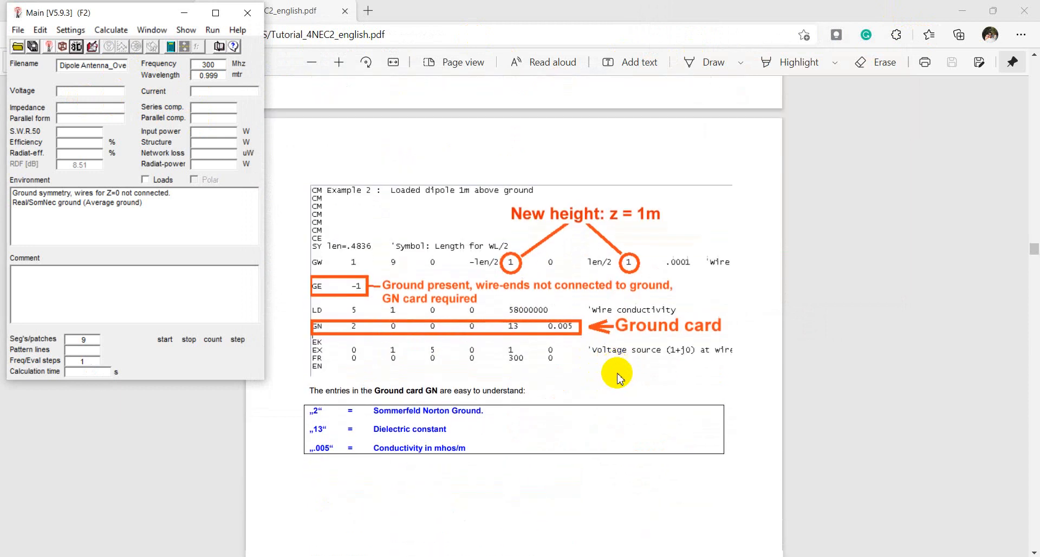
{"action": "scroll", "coordinate": [622, 375], "scroll_direction": "down", "scroll_amount": 8}
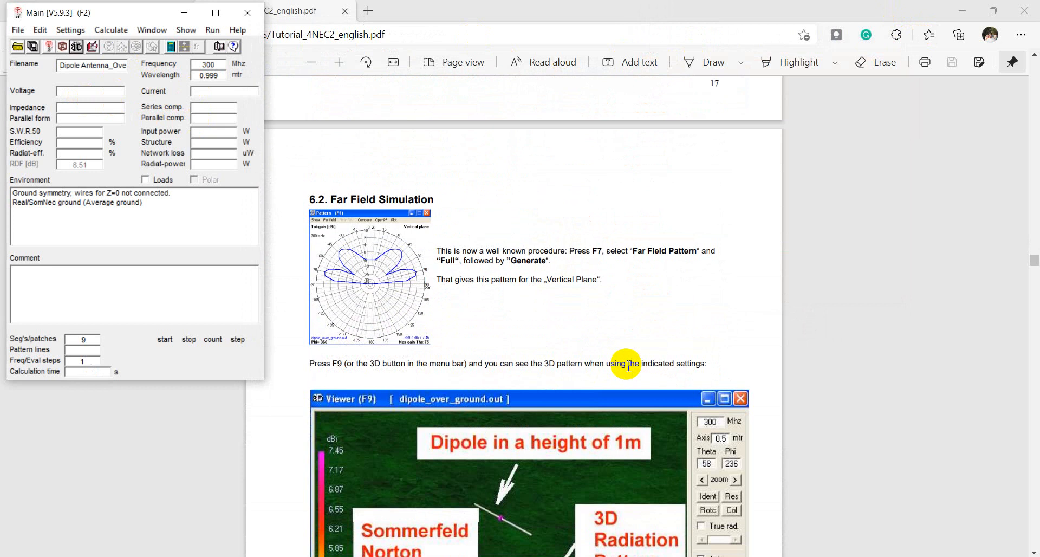
{"action": "scroll", "coordinate": [629, 366], "scroll_direction": "down", "scroll_amount": 3}
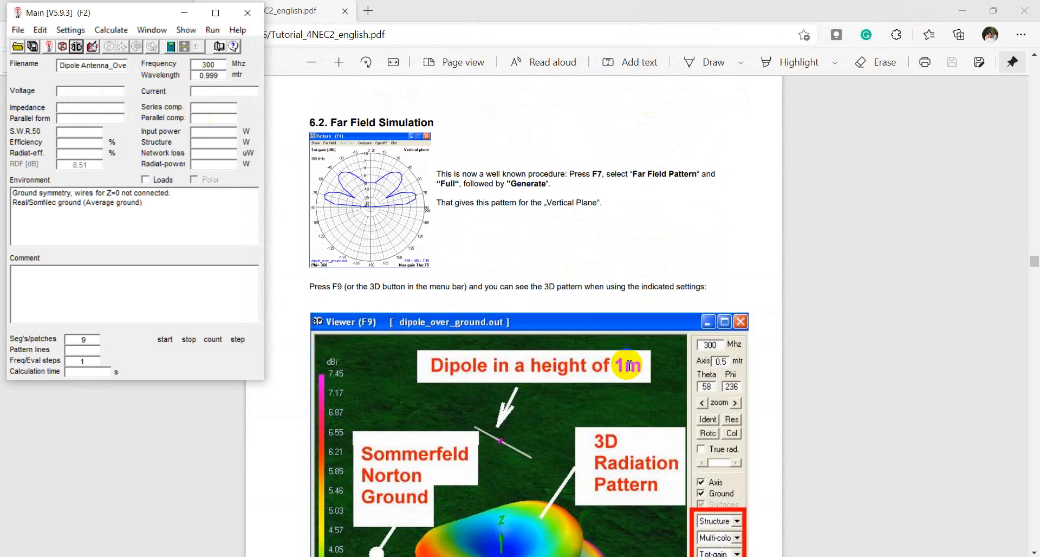
{"action": "scroll", "coordinate": [629, 364], "scroll_direction": "down", "scroll_amount": 9}
{"action": "scroll", "coordinate": [631, 371], "scroll_direction": "up", "scroll_amount": 16}
{"action": "scroll", "coordinate": [631, 372], "scroll_direction": "down", "scroll_amount": 20}
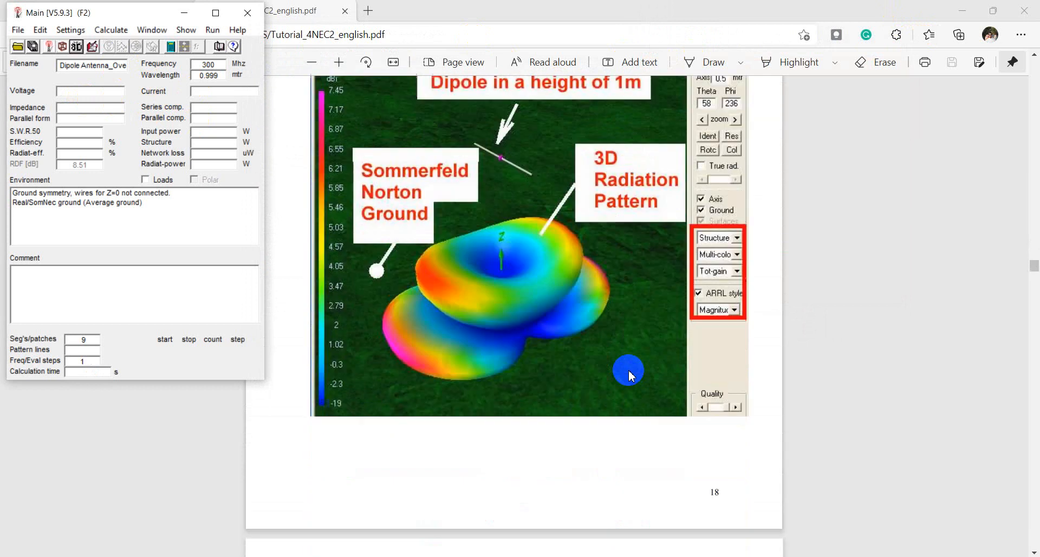
{"action": "scroll", "coordinate": [628, 366], "scroll_direction": "down", "scroll_amount": 20}
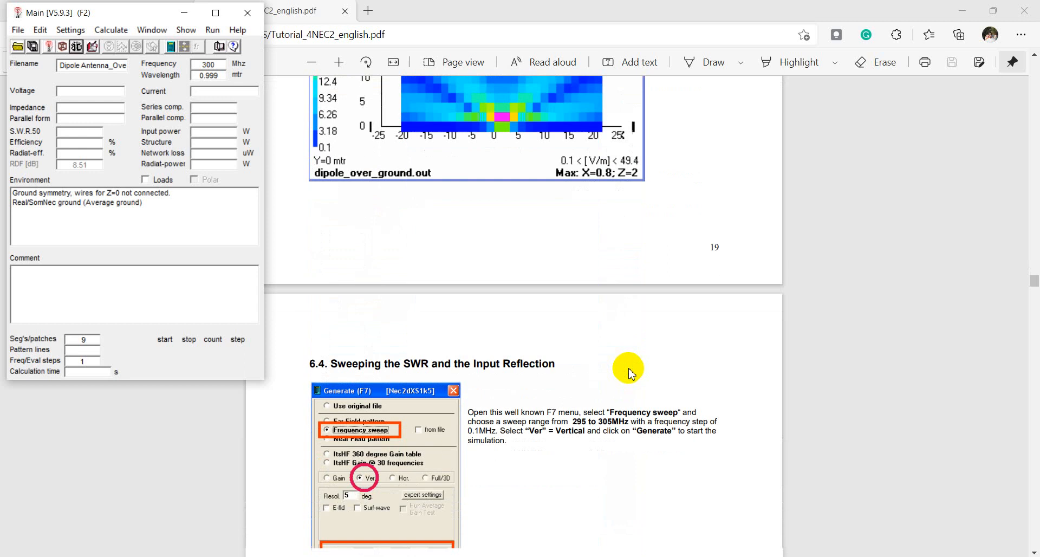
{"action": "scroll", "coordinate": [595, 385], "scroll_direction": "up", "scroll_amount": 12}
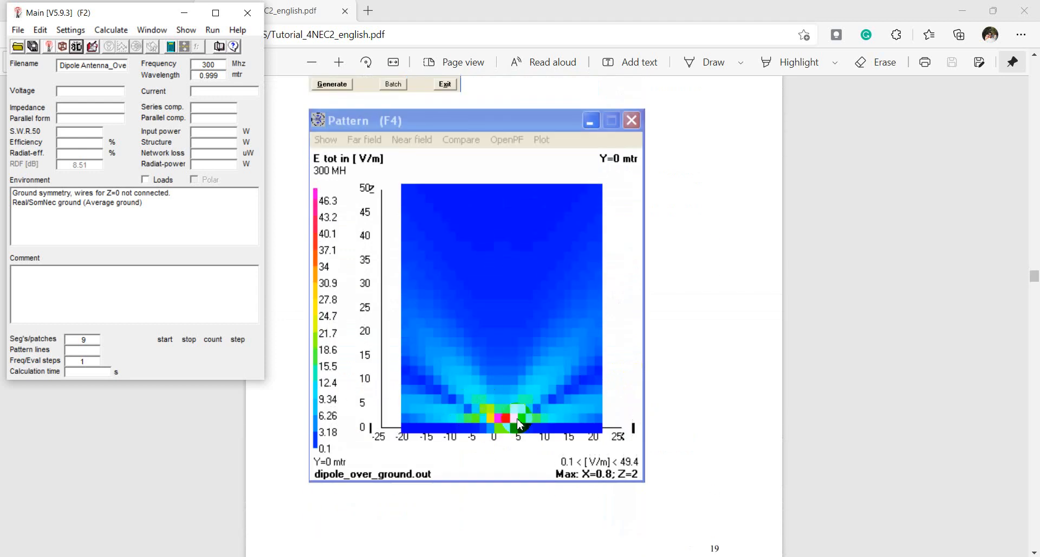